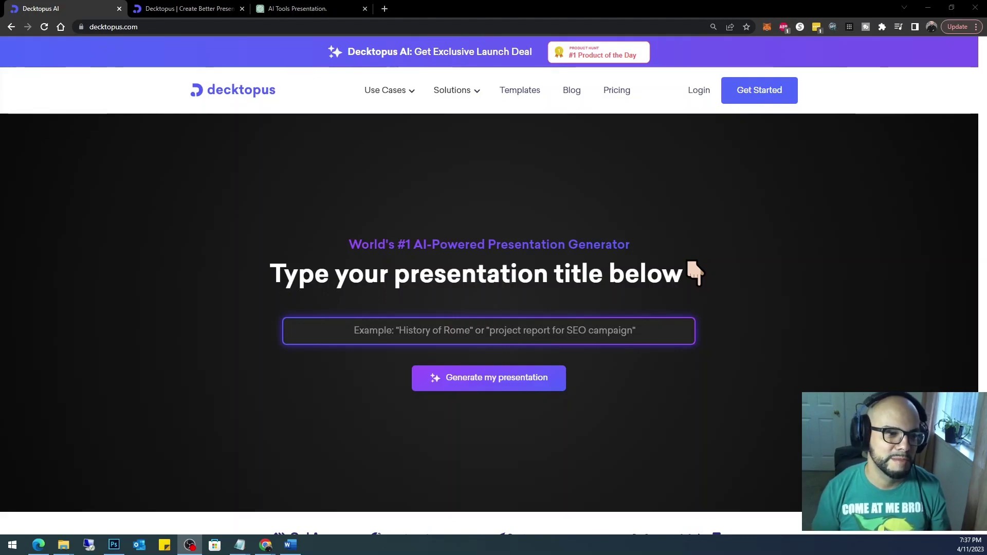
Create a Decktopus account through Google sign-up with the chosen Google account.
{"action": "left_click", "coordinate": [197, 322]}
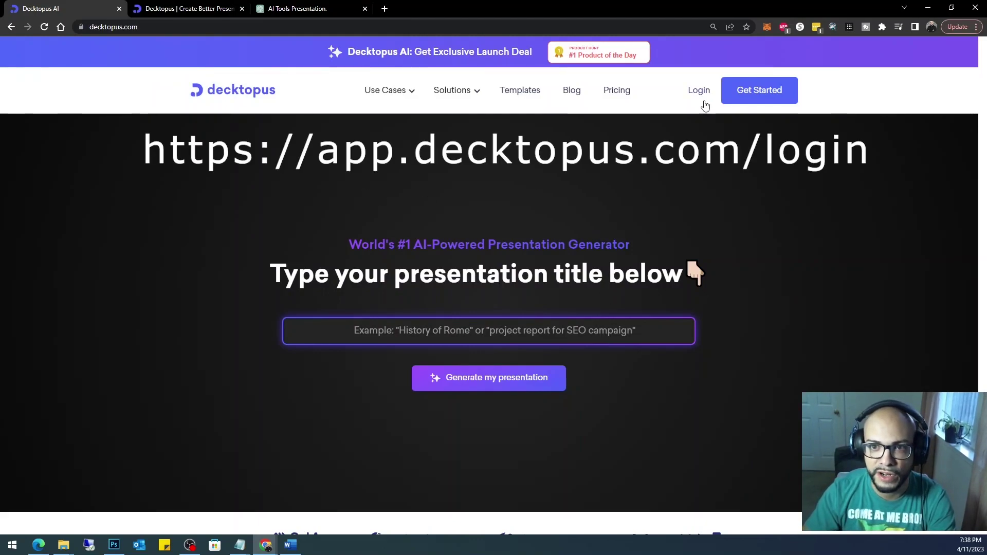
{"action": "left_click", "coordinate": [754, 99]}
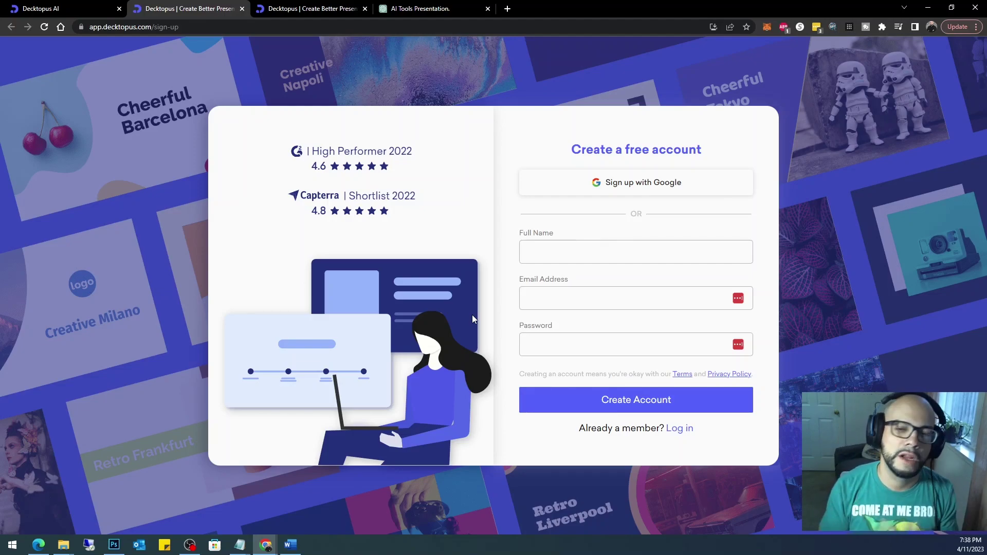
{"action": "left_click", "coordinate": [638, 183]}
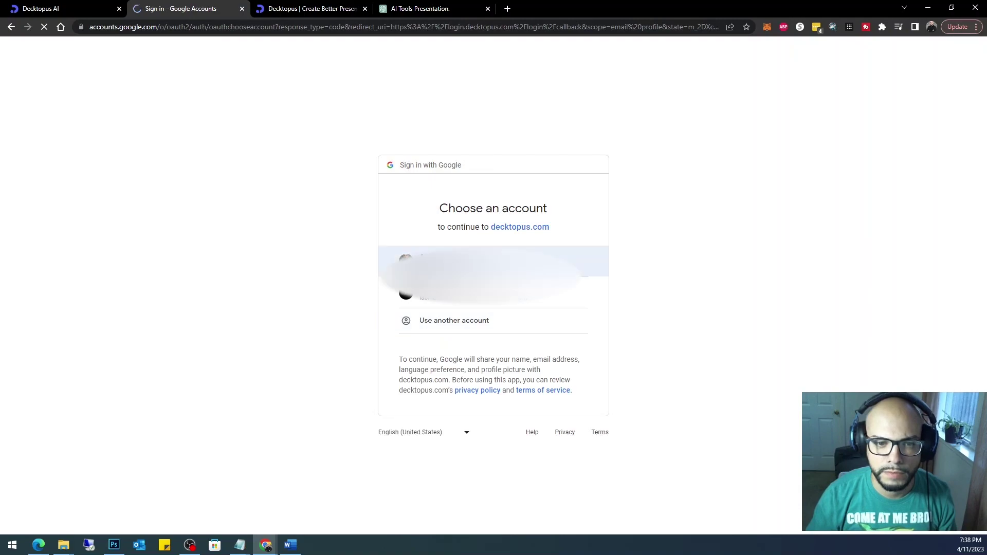
{"action": "left_click", "coordinate": [486, 291]}
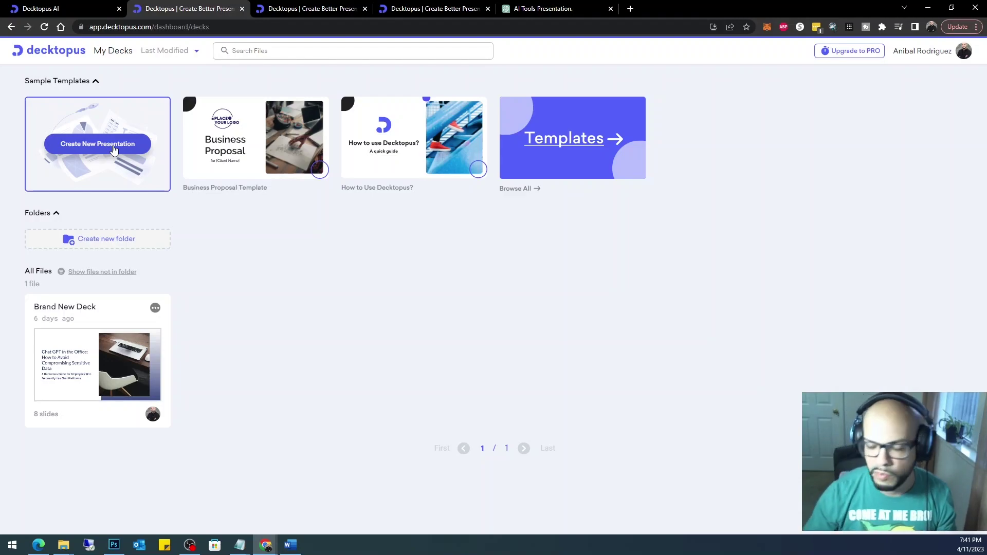
Create a new presentation using the Use Decktopus AI option.
{"action": "left_click", "coordinate": [113, 146]}
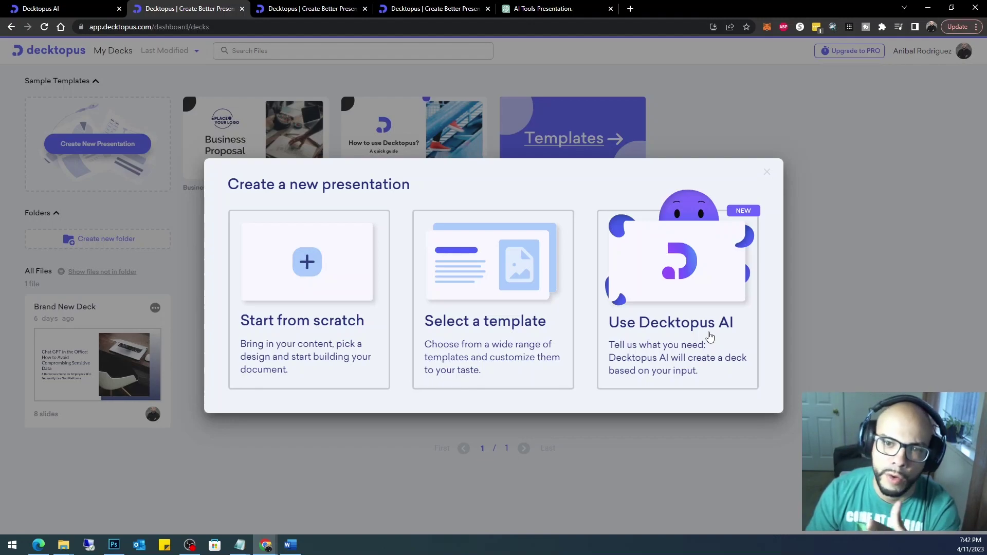
{"action": "left_click", "coordinate": [709, 338]}
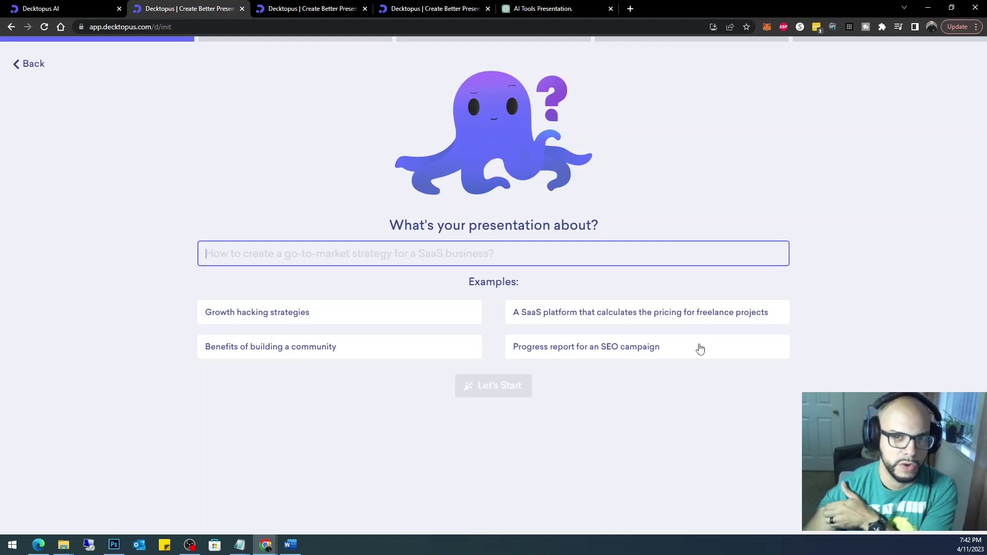
Copy topic 5's title from ChatGPT, then close the spare sign-up and Brand New Deck tabs.
{"action": "left_click", "coordinate": [548, 11]}
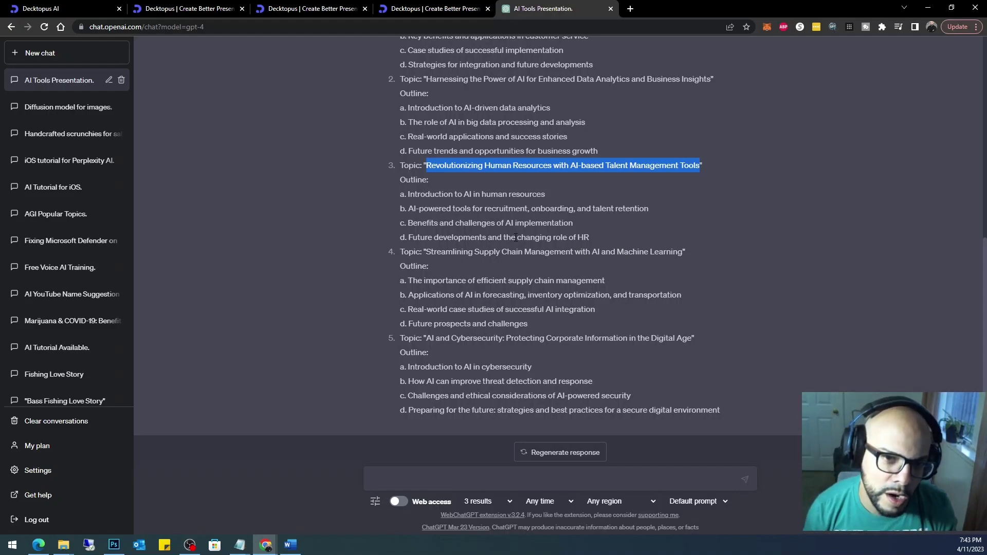
{"action": "left_click_drag", "start_coordinate": [694, 337], "coordinate": [423, 345]}
{"action": "key", "text": "ctrl+c"}
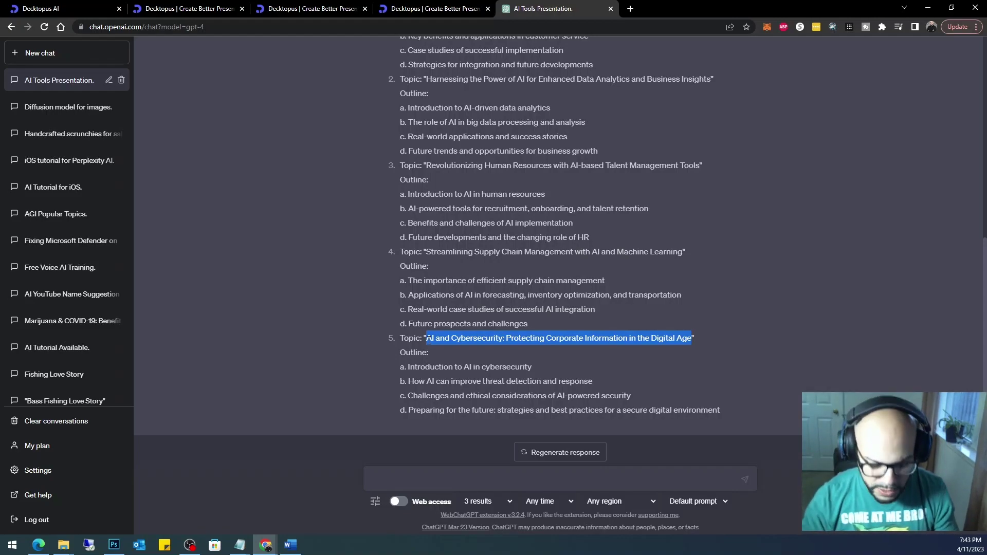
{"action": "left_click", "coordinate": [432, 8]}
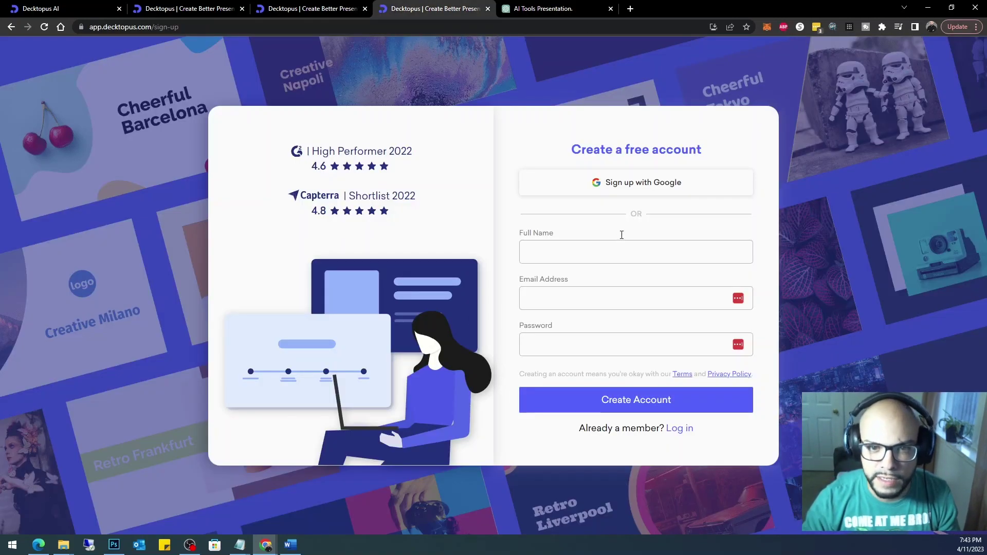
{"action": "left_click", "coordinate": [488, 8]}
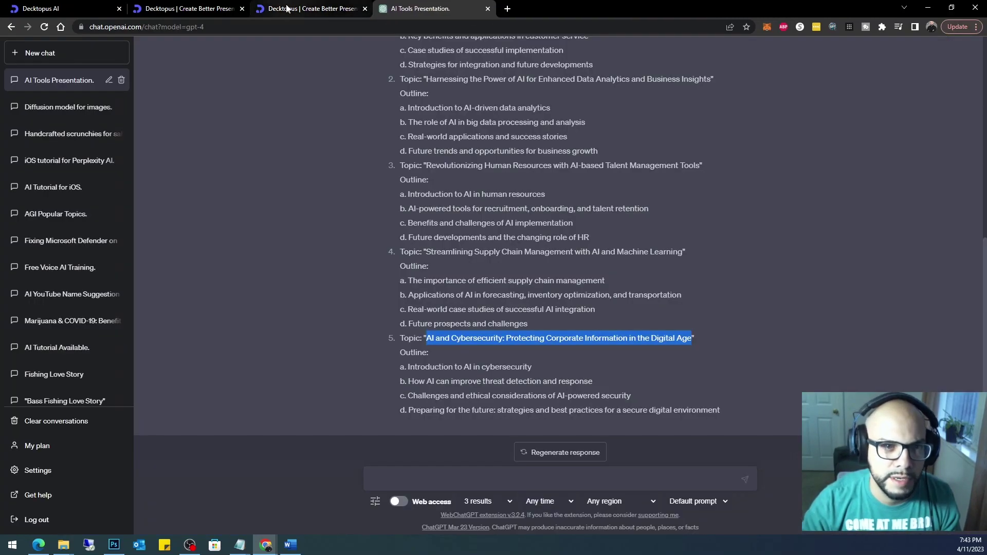
{"action": "left_click", "coordinate": [355, 7]}
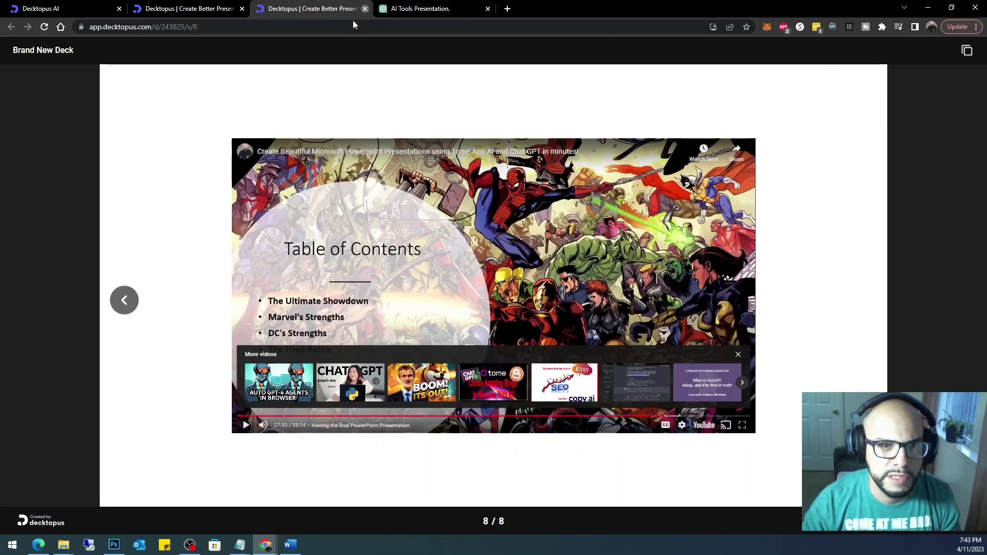
{"action": "left_click", "coordinate": [365, 8]}
Paste 'AI and Cybersecurity: Protecting Corporate Information in the Digital Age' as the presentation topic.
{"action": "left_click", "coordinate": [186, 7]}
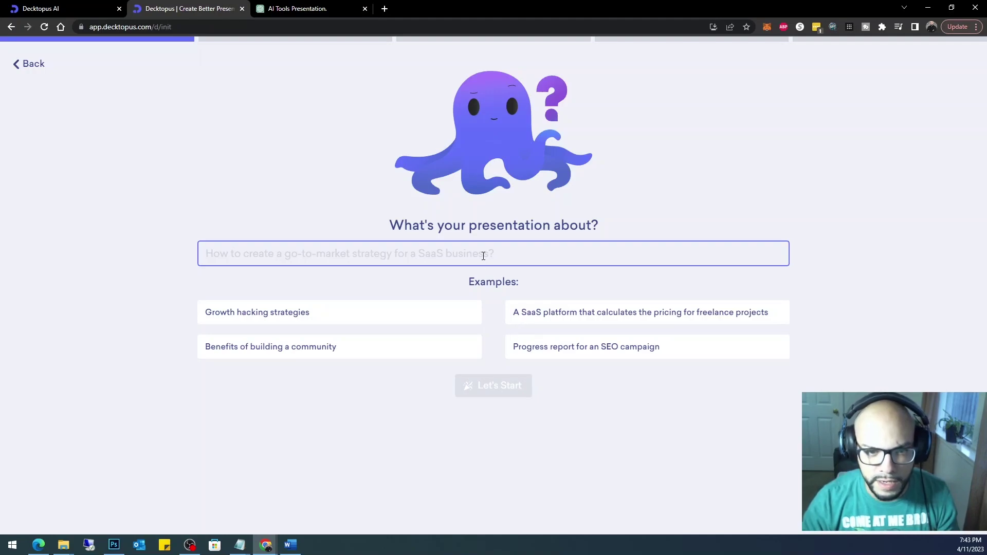
{"action": "key", "text": "ctrl+v"}
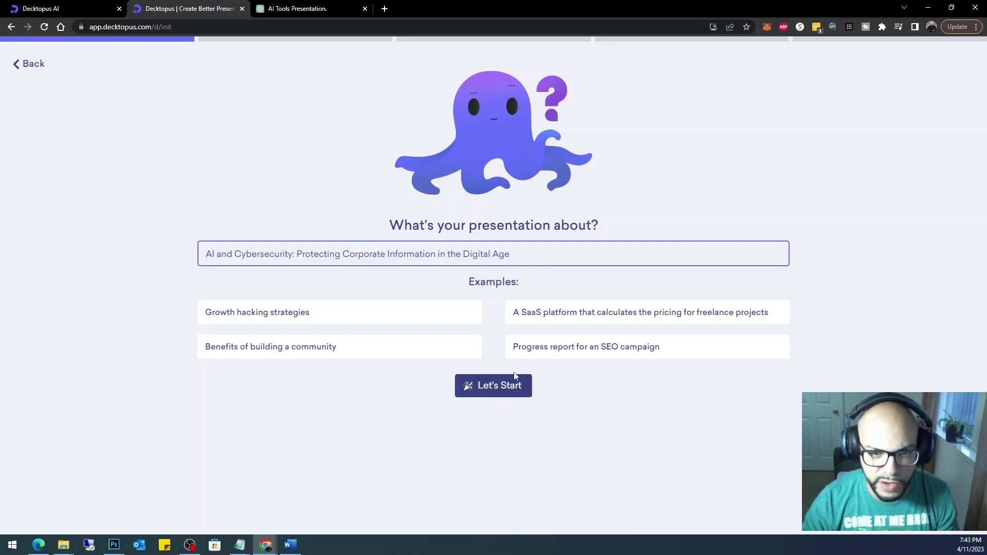
{"action": "left_click", "coordinate": [492, 391]}
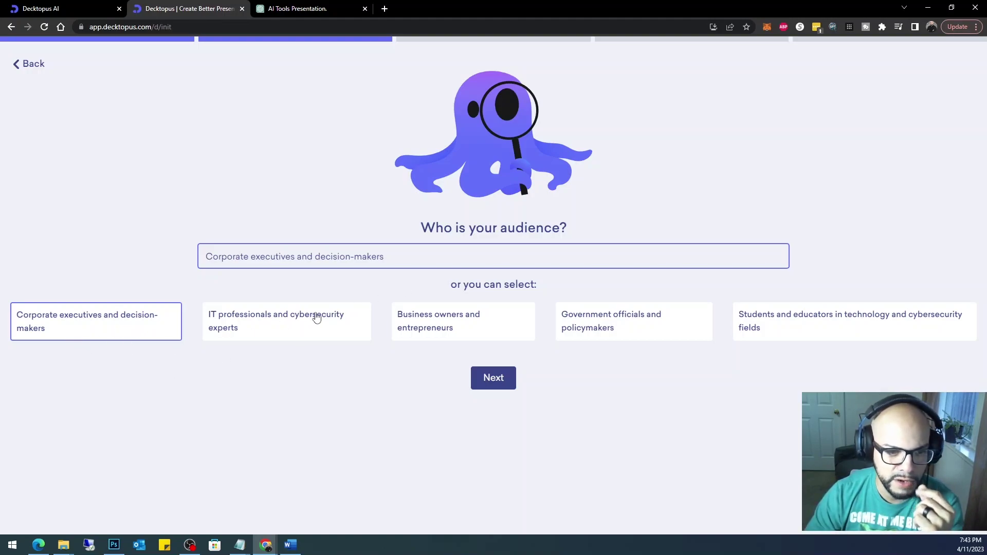
Choose Corporate executives and decision-makers as the audience and continue.
{"action": "left_click", "coordinate": [343, 327]}
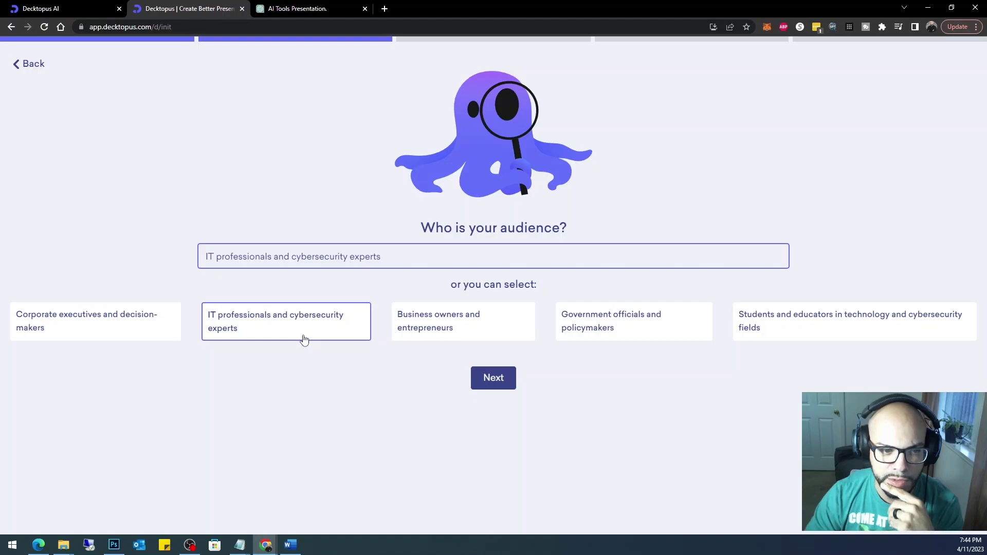
{"action": "left_click", "coordinate": [495, 333]}
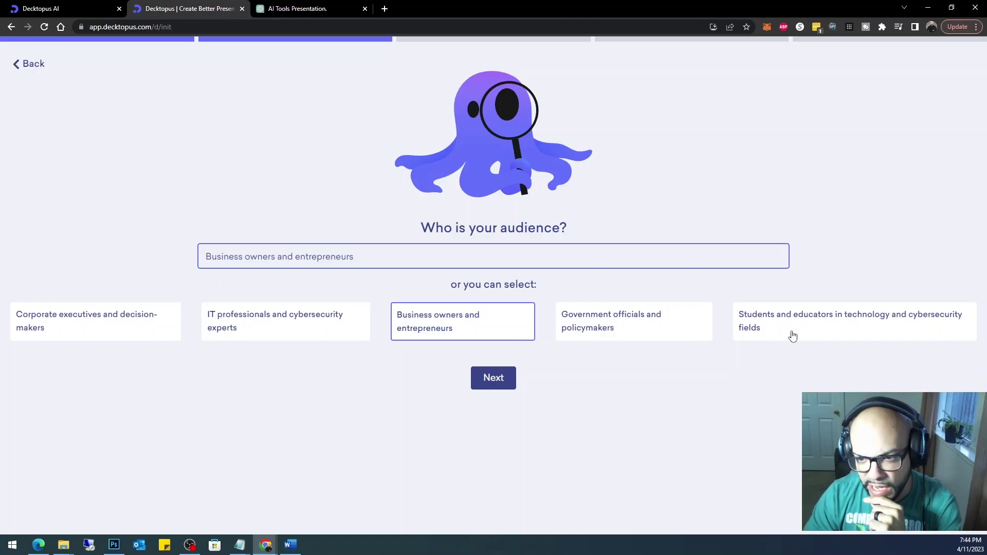
{"action": "left_click", "coordinate": [667, 338]}
{"action": "left_click", "coordinate": [154, 329]}
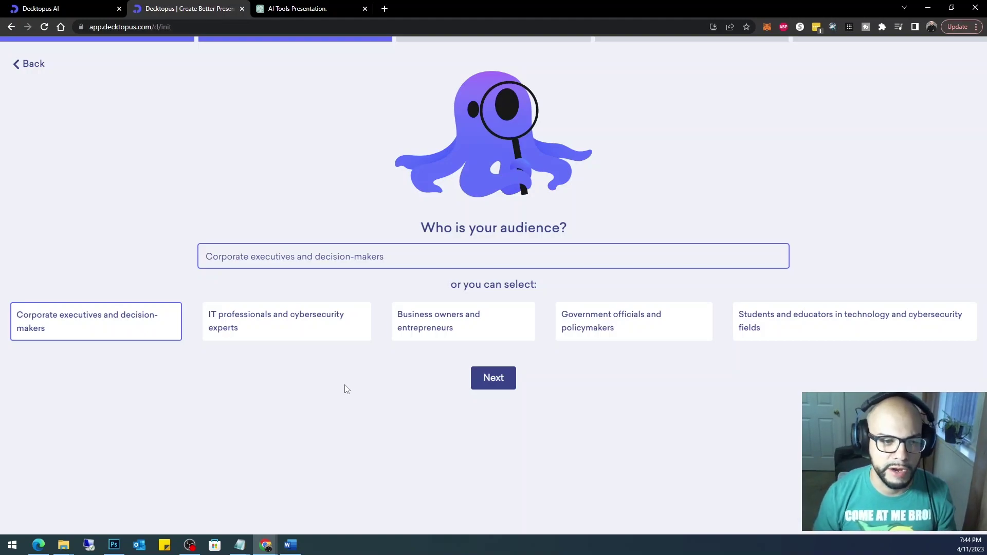
{"action": "left_click", "coordinate": [496, 379]}
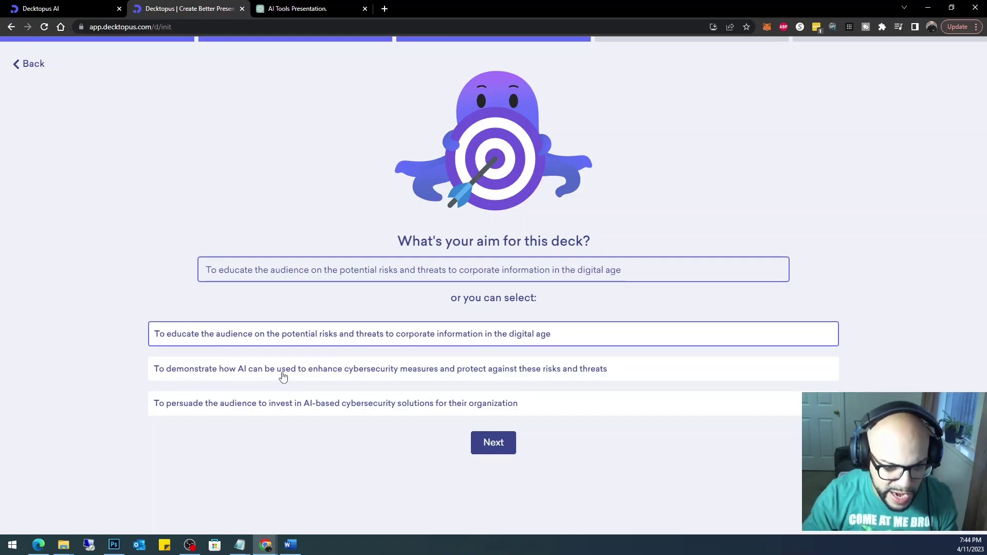
Set the aim to showing how AI enhances cybersecurity, length 25 minutes, and the Creative template.
{"action": "left_click", "coordinate": [409, 379]}
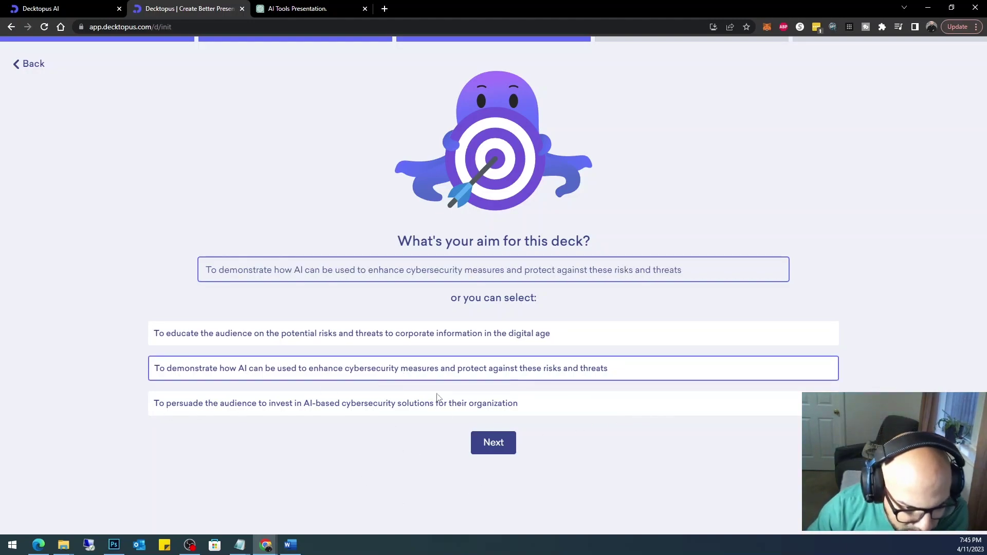
{"action": "left_click", "coordinate": [496, 447]}
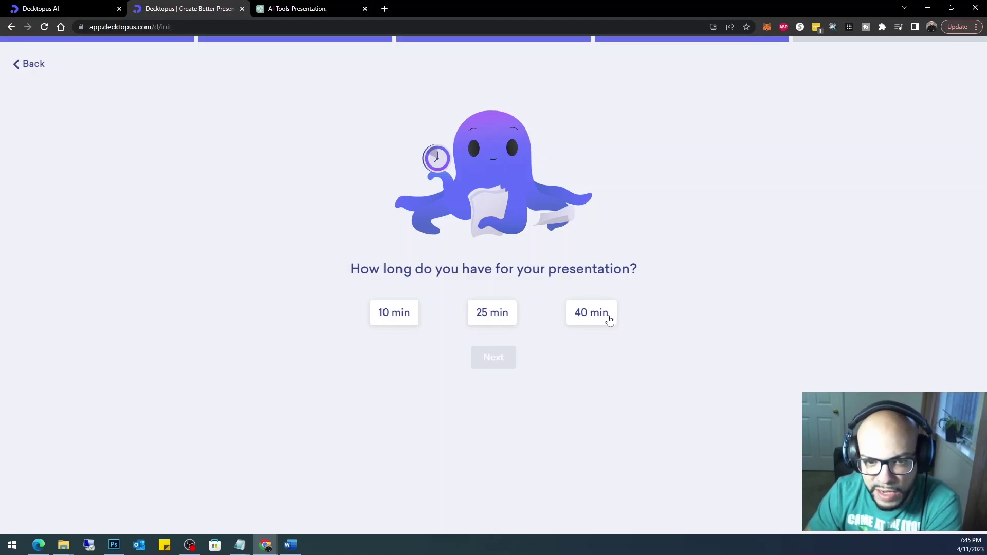
{"action": "left_click", "coordinate": [504, 321]}
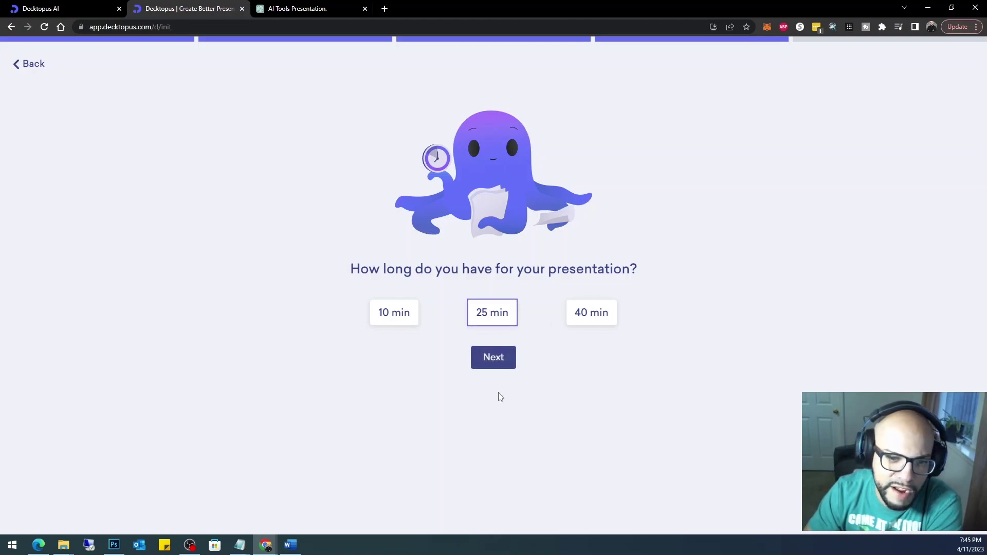
{"action": "left_click", "coordinate": [487, 369]}
{"action": "left_click", "coordinate": [688, 333]}
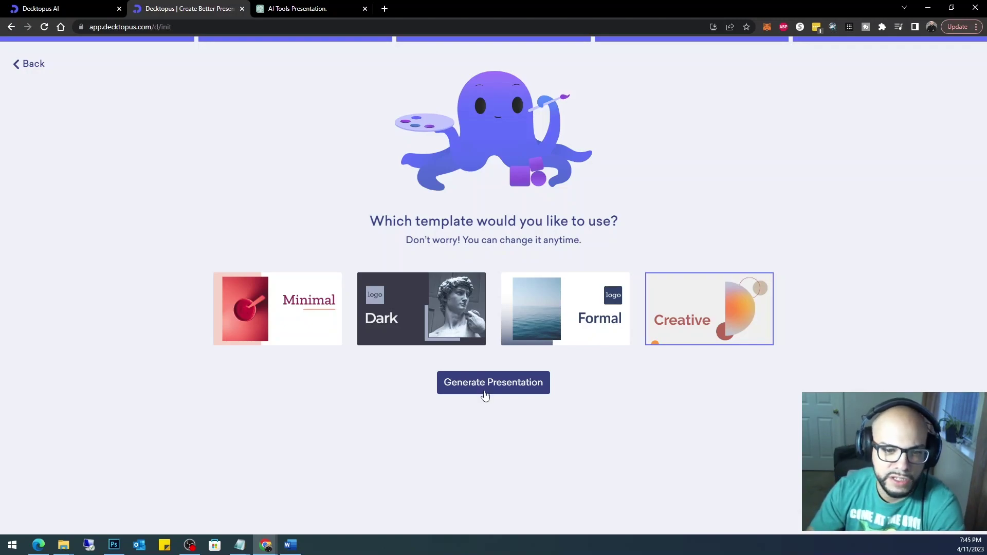
Generate the 12-slide AI and Cybersecurity deck.
{"action": "left_click", "coordinate": [484, 395]}
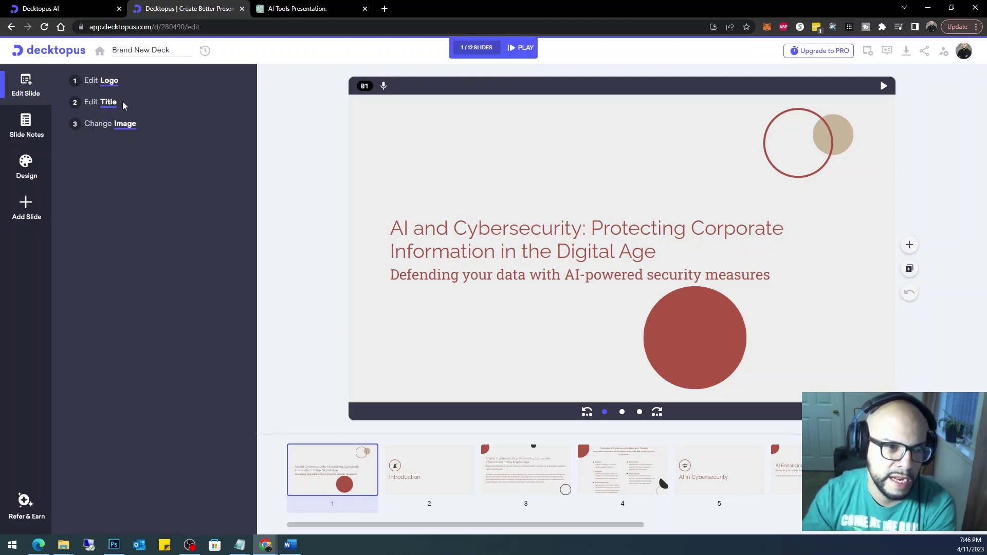
Show the title slide's notes and the Design options, then move through slide 2 to slide 3.
{"action": "left_click", "coordinate": [23, 134]}
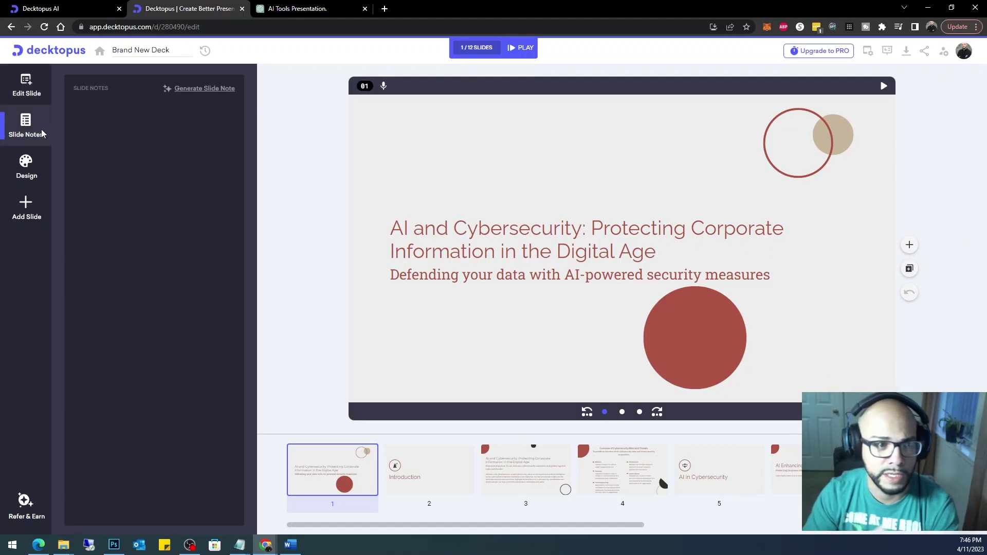
{"action": "left_click", "coordinate": [122, 169]}
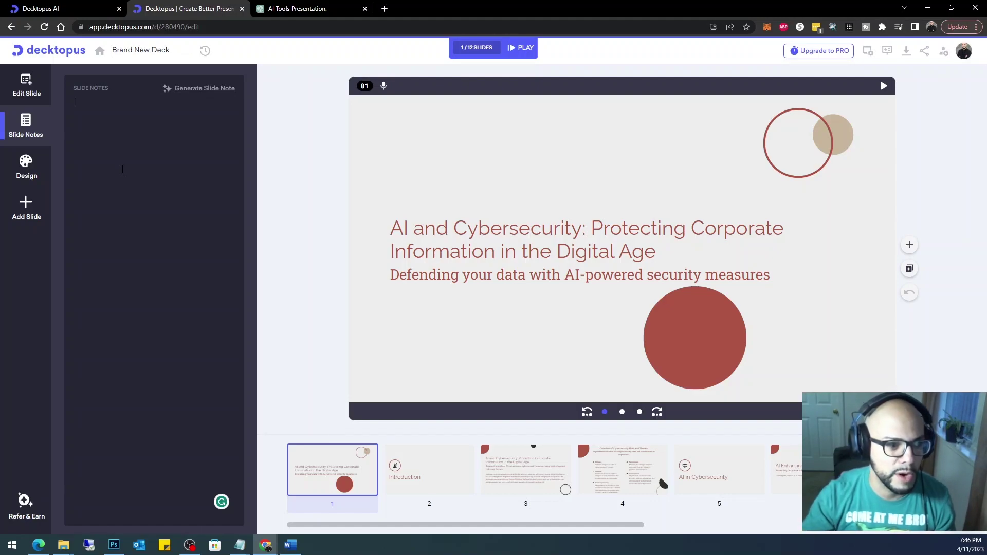
{"action": "left_click", "coordinate": [25, 183]}
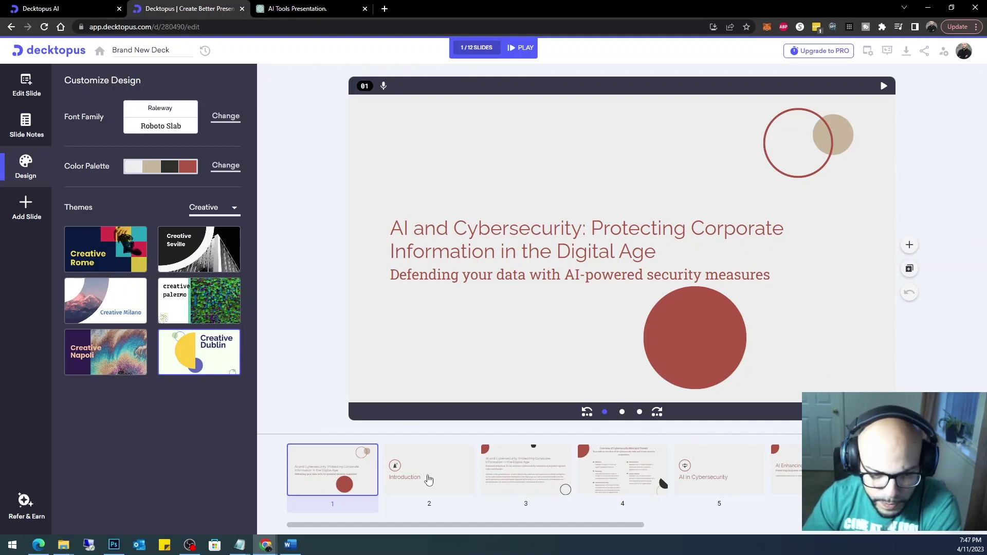
{"action": "left_click", "coordinate": [430, 478]}
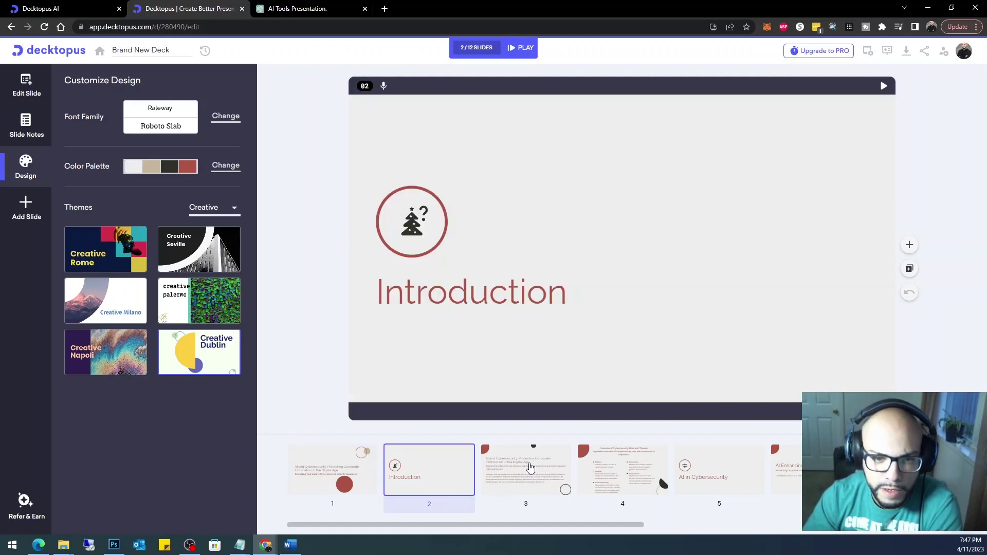
{"action": "left_click", "coordinate": [535, 469]}
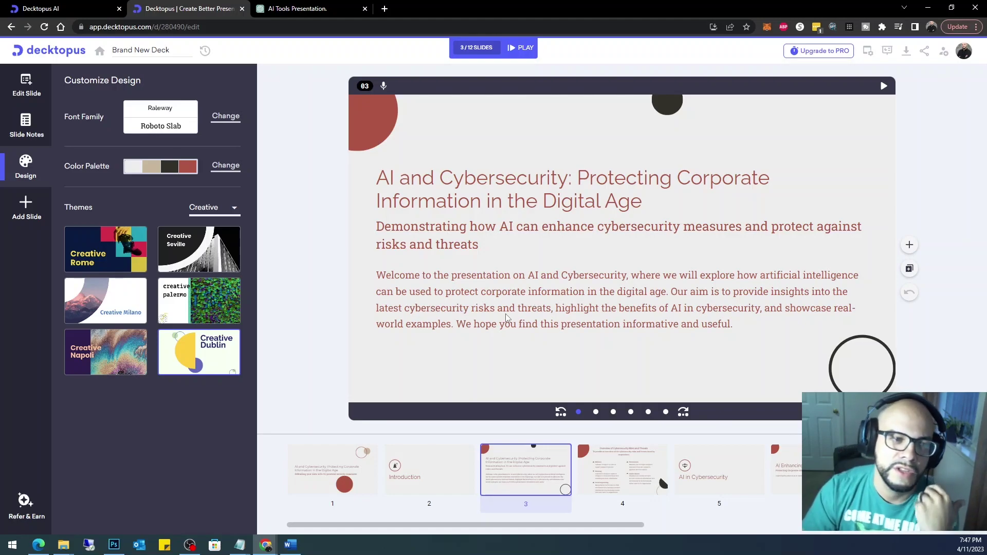
Cut the welcome paragraph from slide 3's body and paste it into slide 3's speaker notes.
{"action": "left_click", "coordinate": [39, 121]}
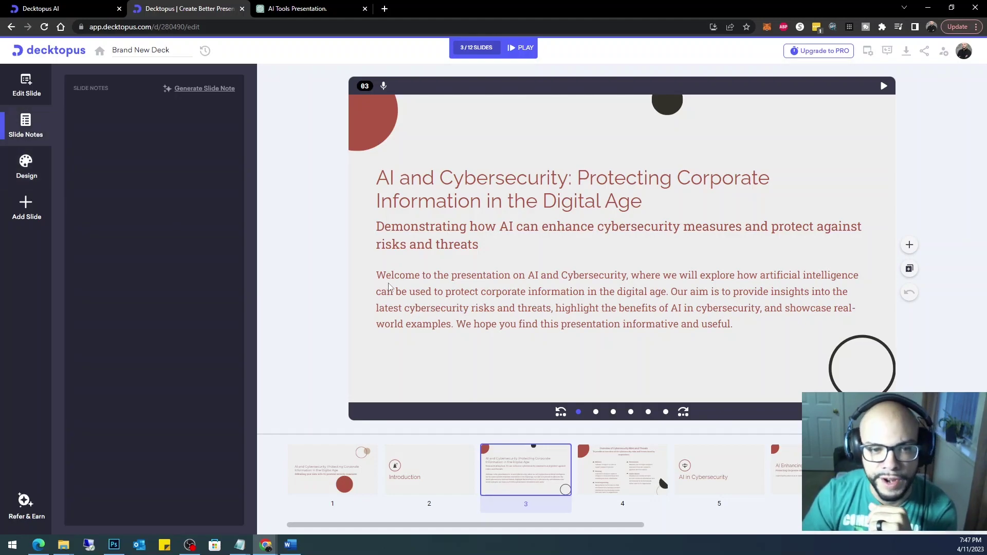
{"action": "left_click", "coordinate": [513, 296]}
{"action": "left_click_drag", "start_coordinate": [215, 252], "coordinate": [76, 145]}
{"action": "key", "text": "ctrl+c"}
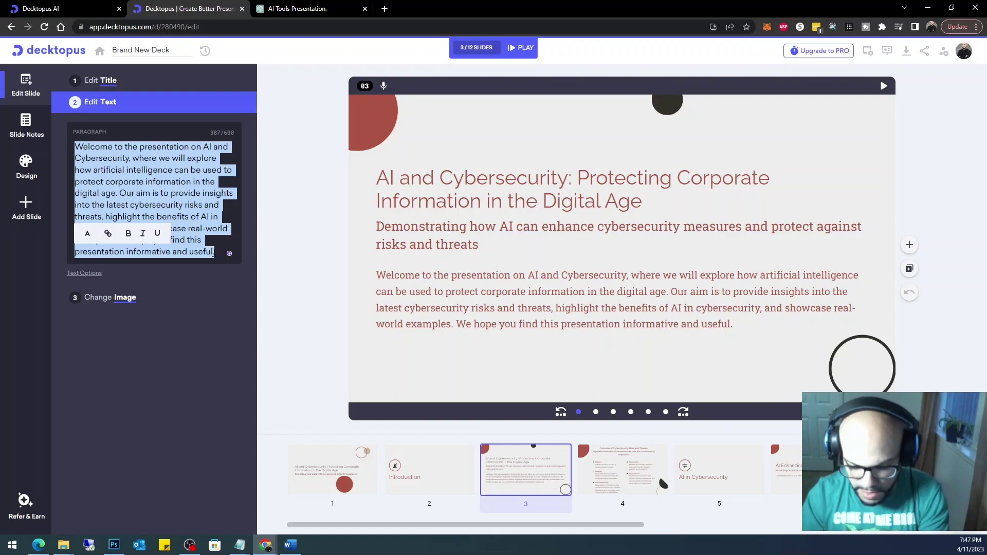
{"action": "key", "text": "BackSpace"}
{"action": "left_click", "coordinate": [25, 126]}
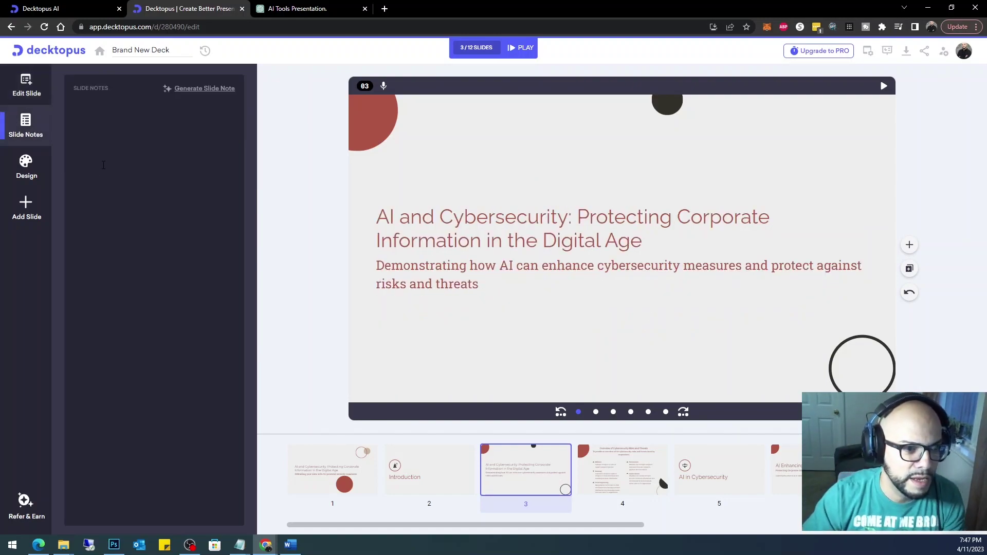
{"action": "left_click", "coordinate": [104, 162]}
{"action": "key", "text": "ctrl+v"}
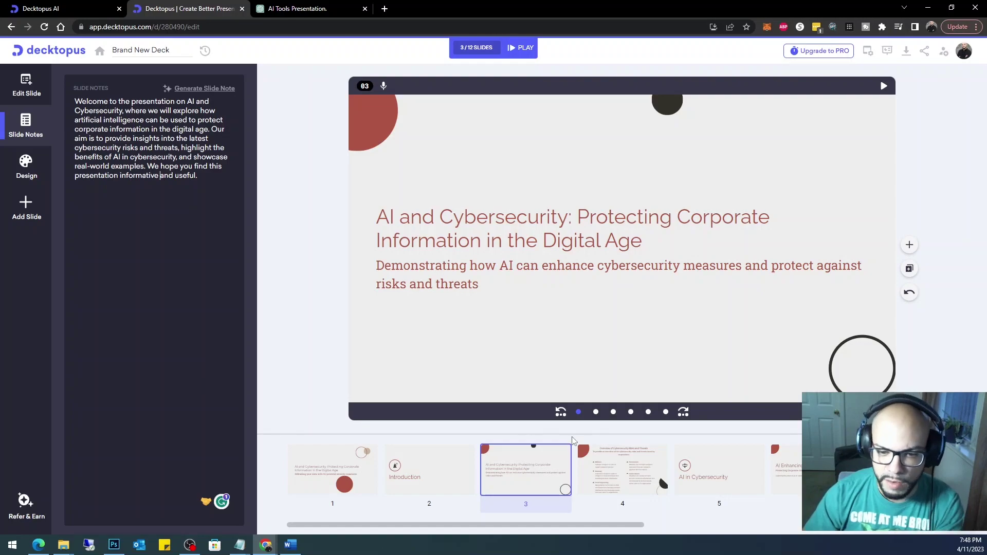
Step through slides 4 to 12, ending in the notes of the Thank You for Attending! slide.
{"action": "left_click", "coordinate": [610, 480]}
{"action": "left_click", "coordinate": [715, 480]}
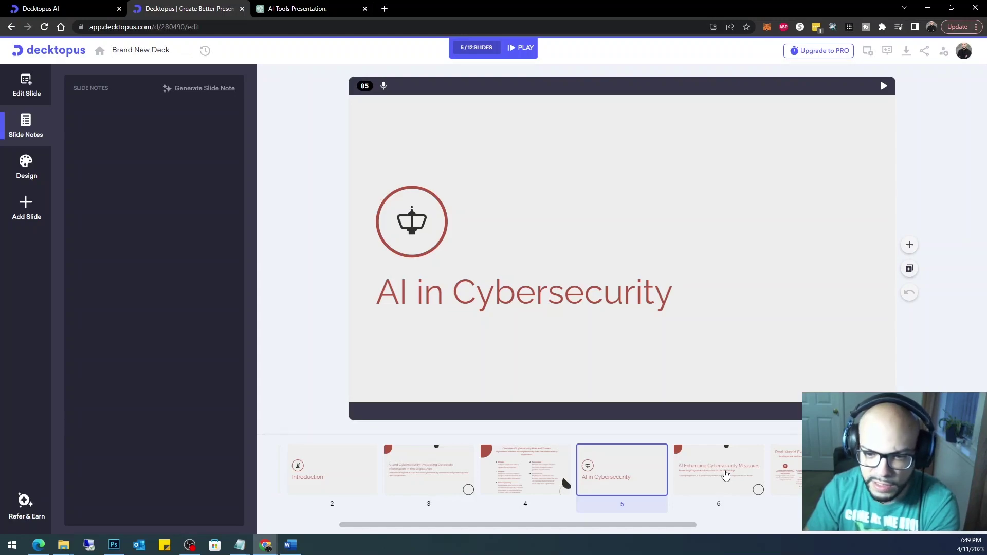
{"action": "left_click", "coordinate": [725, 475]}
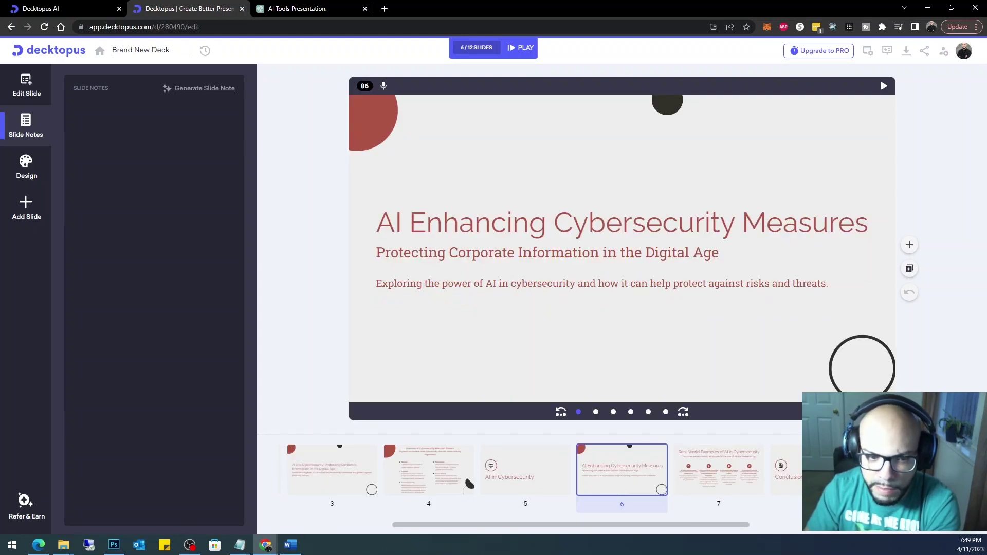
{"action": "left_click", "coordinate": [714, 478]}
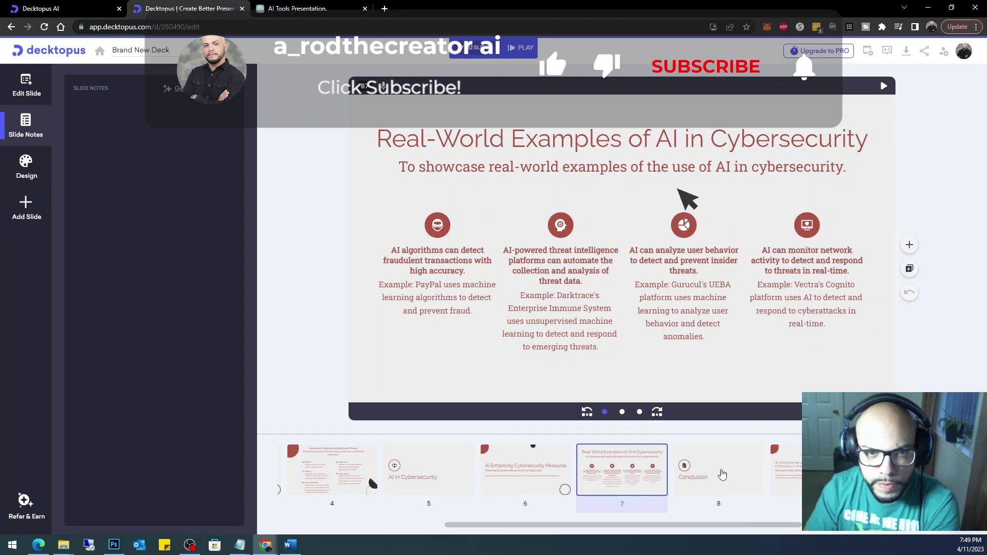
{"action": "left_click", "coordinate": [689, 468]}
{"action": "left_click", "coordinate": [756, 481]}
{"action": "left_click", "coordinate": [756, 481]}
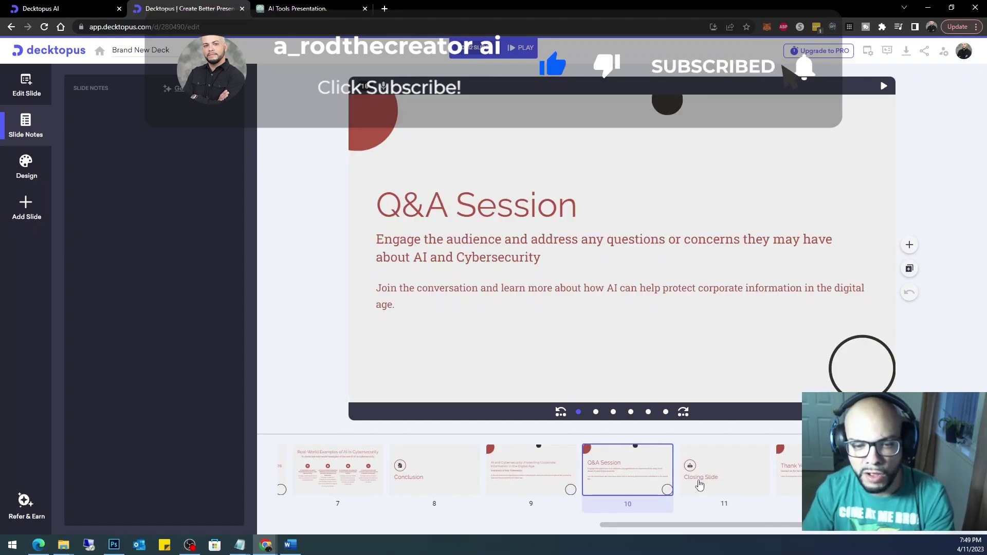
{"action": "left_click", "coordinate": [574, 471]}
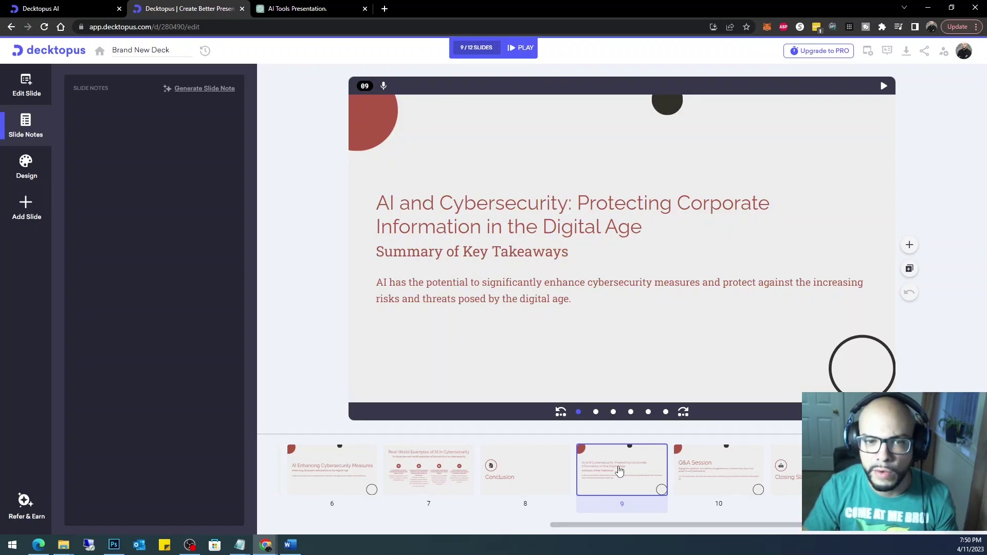
{"action": "left_click", "coordinate": [756, 466]}
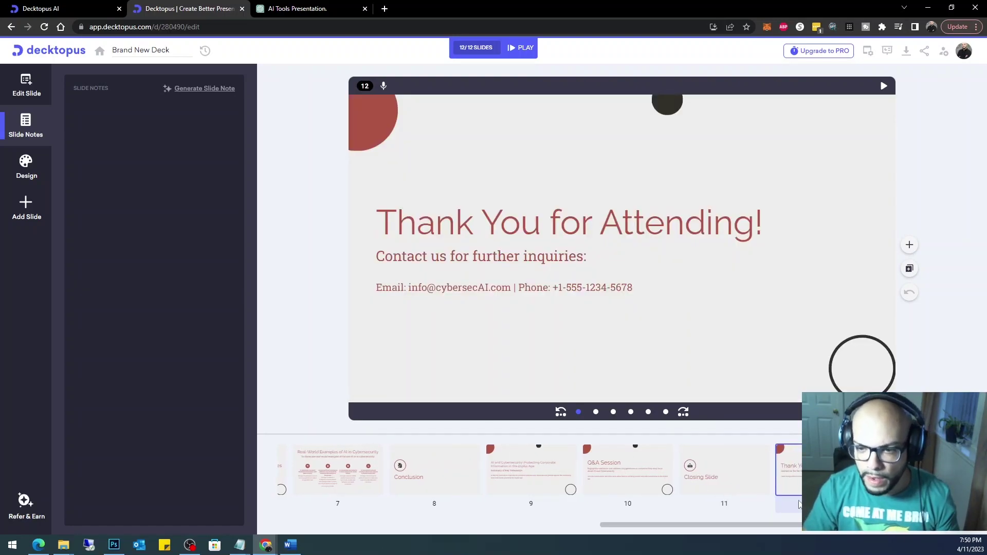
{"action": "left_click_drag", "start_coordinate": [662, 526], "coordinate": [336, 530]}
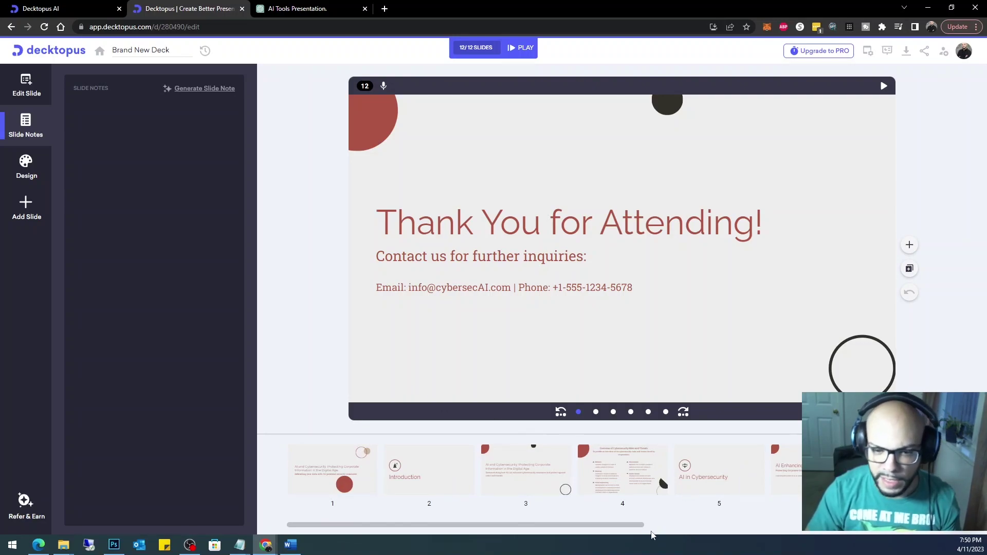
{"action": "left_click_drag", "start_coordinate": [641, 525], "coordinate": [451, 516]}
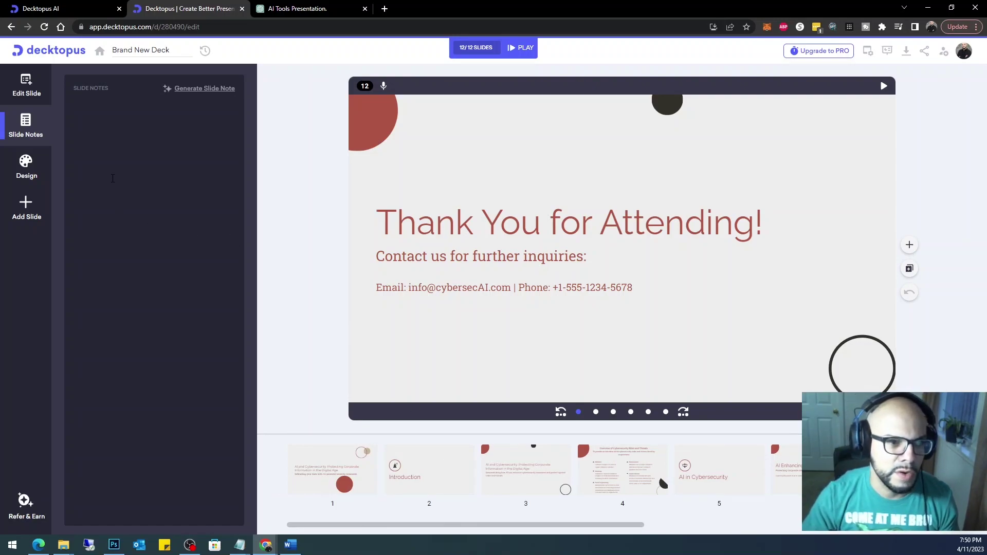
{"action": "left_click", "coordinate": [114, 175]}
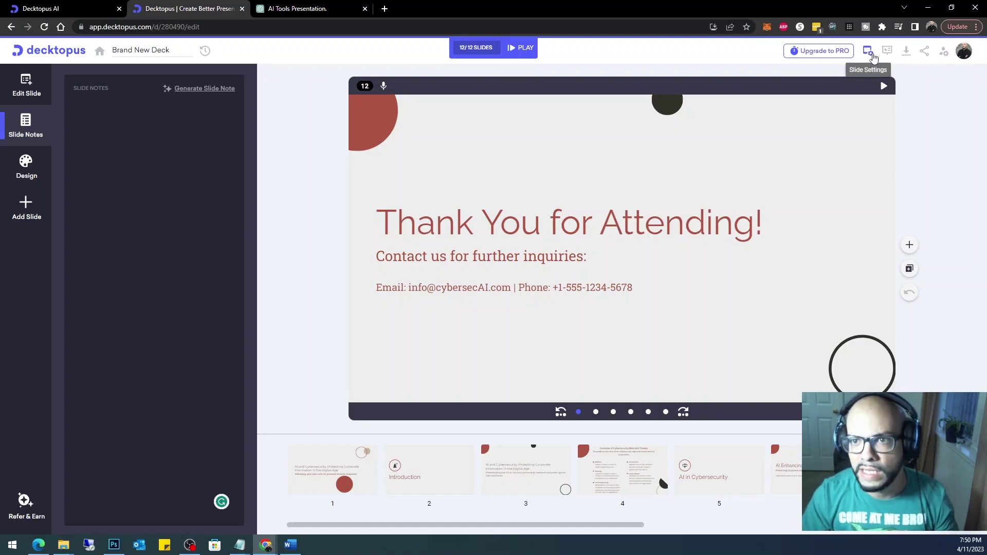
{"action": "left_click", "coordinate": [868, 51]}
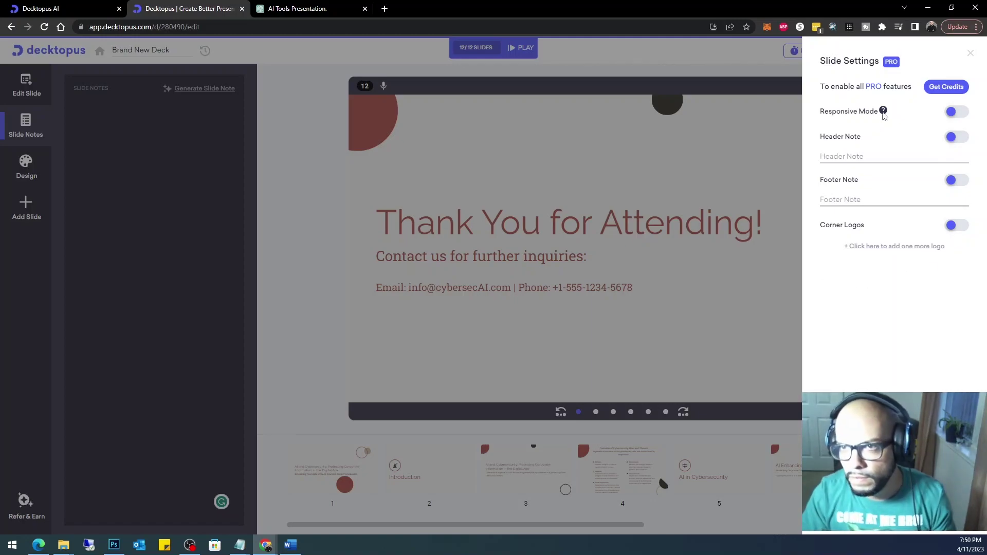
{"action": "left_click", "coordinate": [970, 54]}
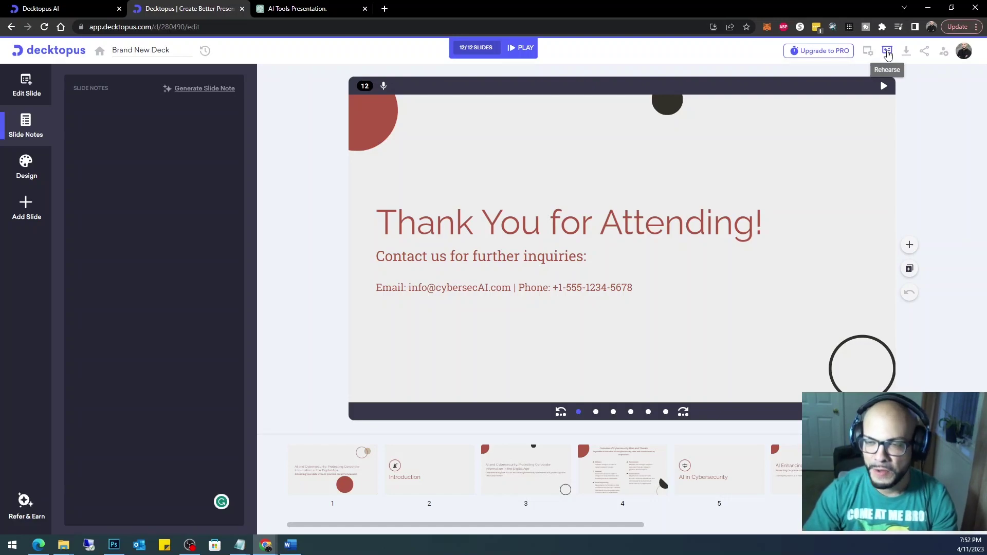
Start the rehearsal with the slide time changed from 15 to 30 minutes.
{"action": "left_click", "coordinate": [888, 54]}
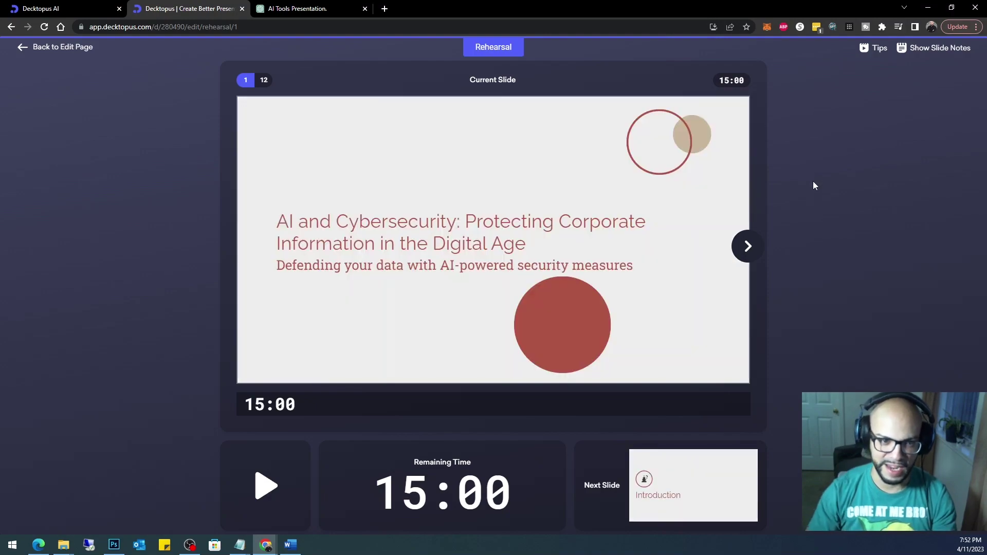
{"action": "left_click", "coordinate": [731, 80]}
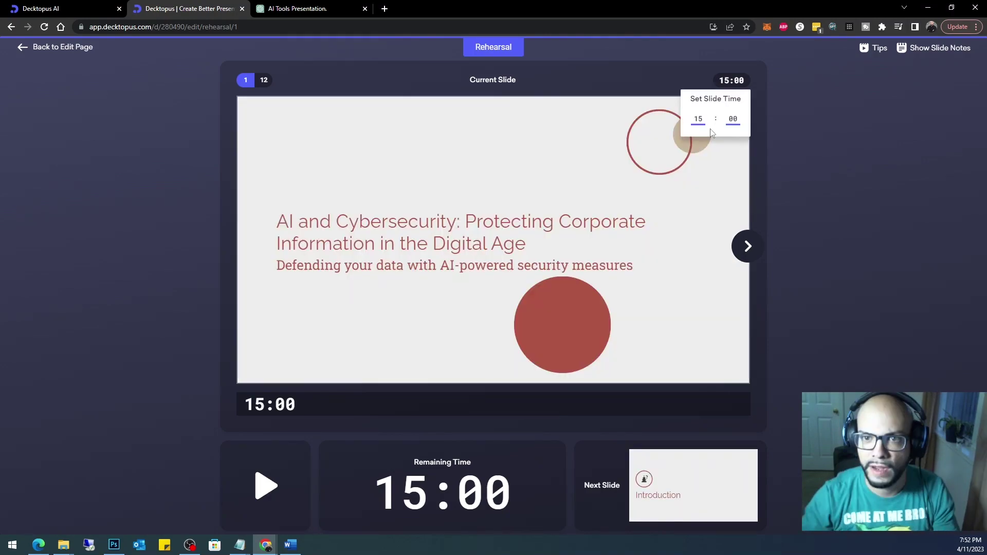
{"action": "double_click", "coordinate": [697, 119]}
{"action": "type", "text": "30"}
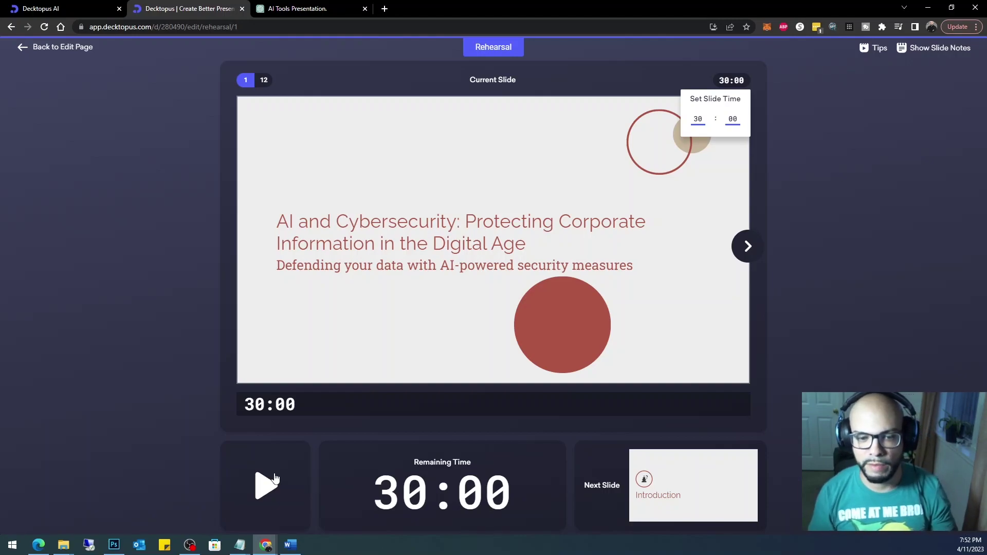
{"action": "left_click", "coordinate": [275, 478]}
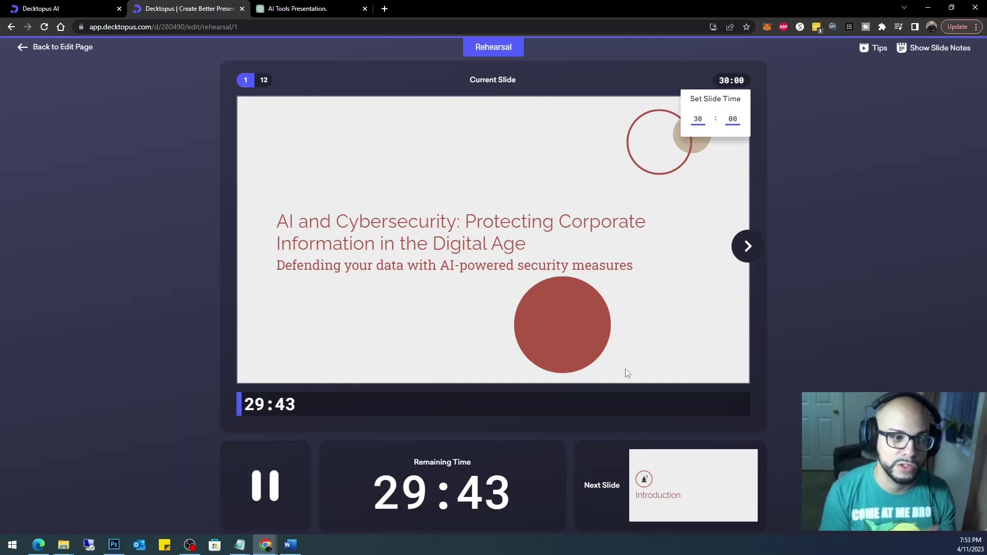
Rehearse to slide 3 with notes shown, select its notes paragraph, then exit rehearsal to the editor.
{"action": "left_click", "coordinate": [928, 47]}
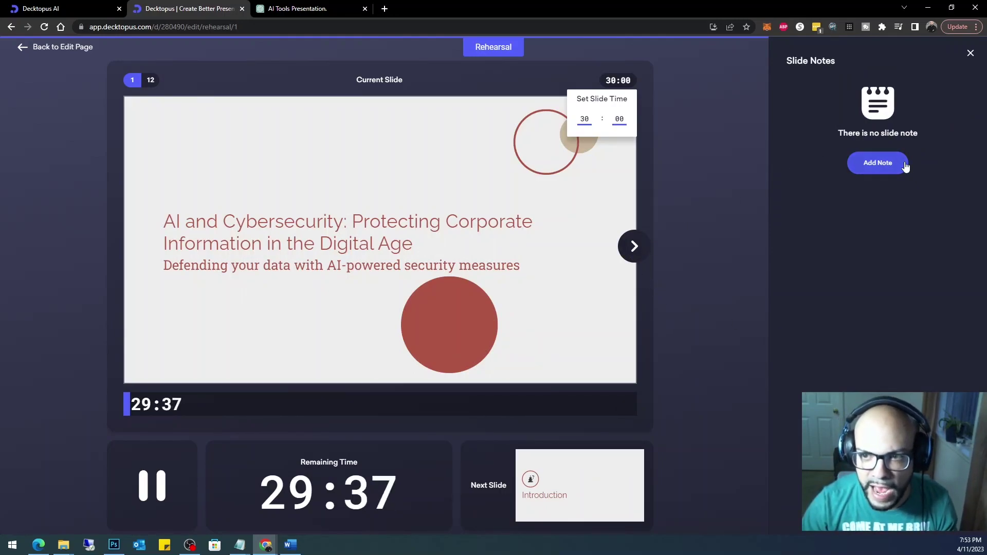
{"action": "left_click", "coordinate": [634, 248]}
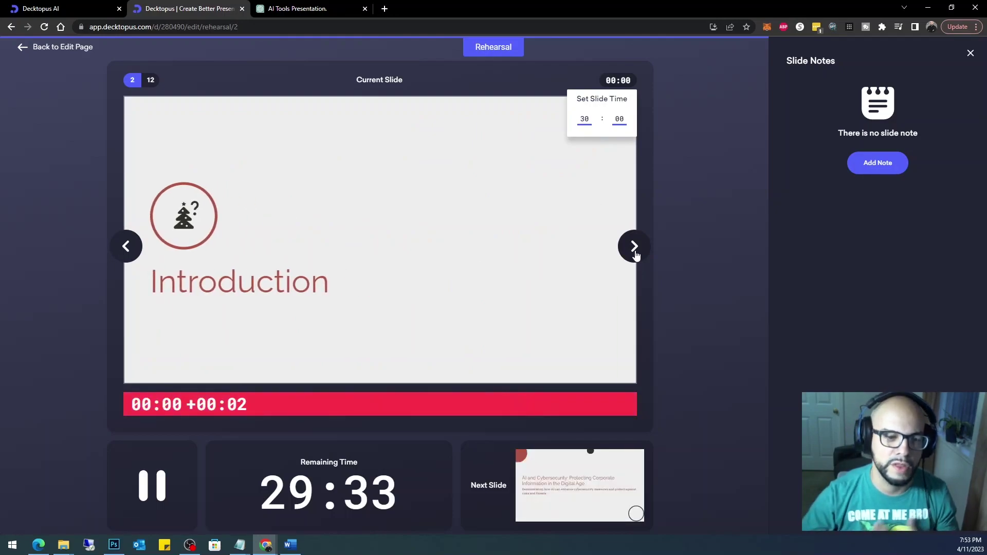
{"action": "left_click", "coordinate": [634, 248]}
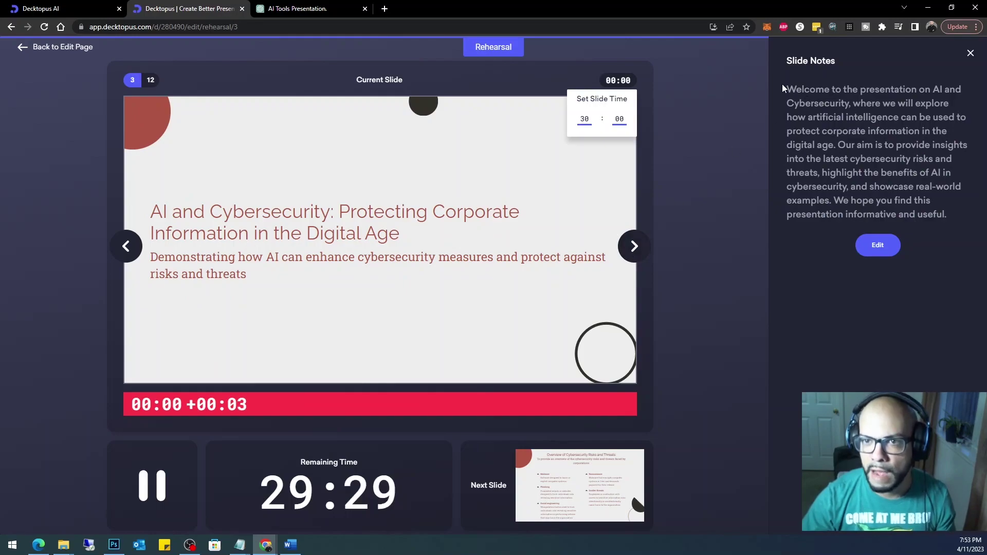
{"action": "left_click_drag", "start_coordinate": [785, 89], "coordinate": [977, 232]}
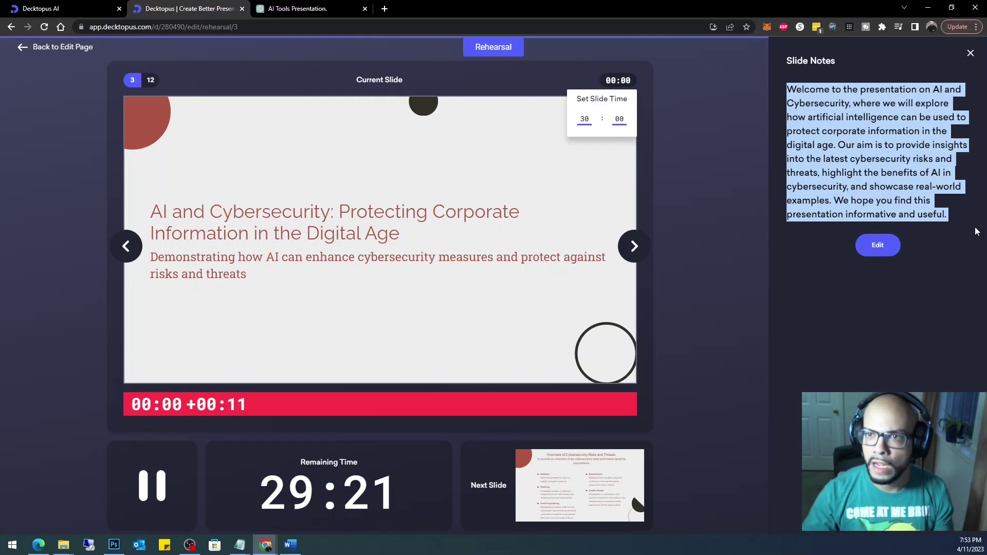
{"action": "left_click", "coordinate": [972, 53]}
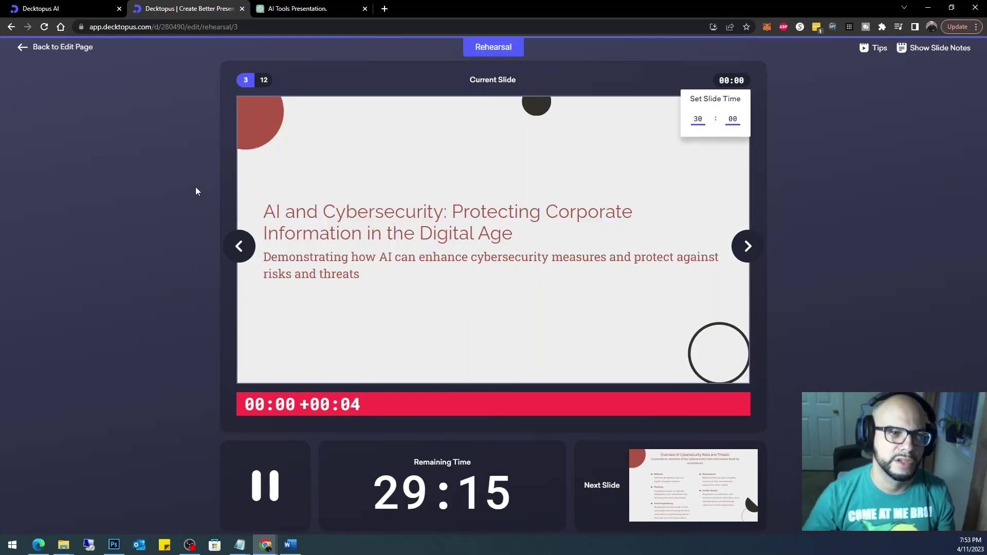
{"action": "key", "text": "Escape"}
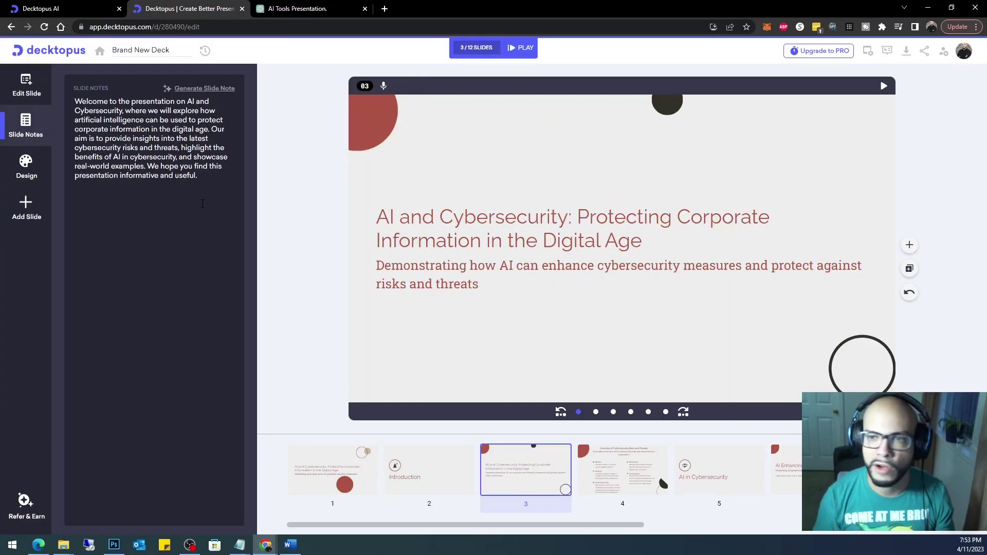
Export the deck as PPT, accepting the free watermarked version, and dismiss the preparing notice.
{"action": "left_click", "coordinate": [906, 50]}
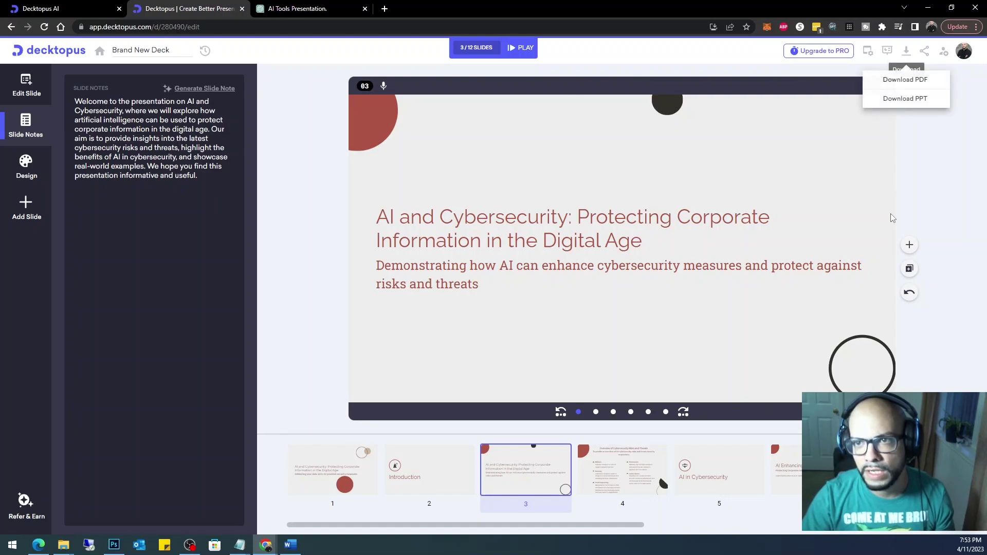
{"action": "left_click", "coordinate": [935, 101]}
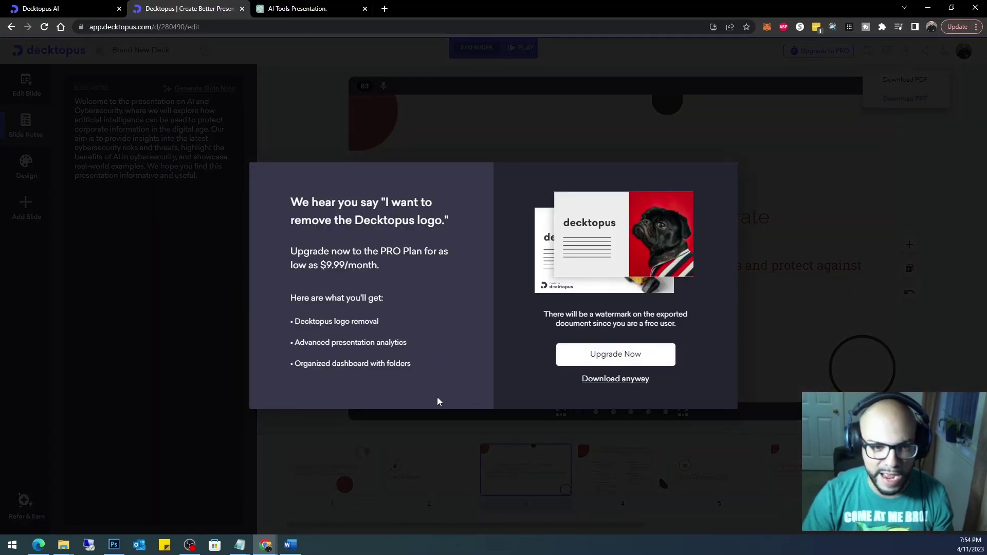
{"action": "left_click", "coordinate": [610, 380]}
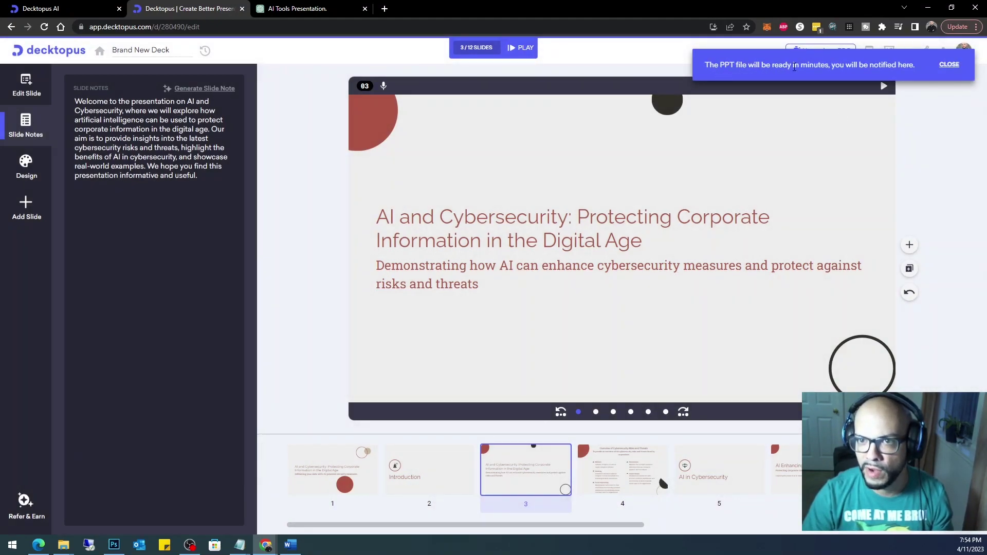
{"action": "left_click", "coordinate": [949, 66]}
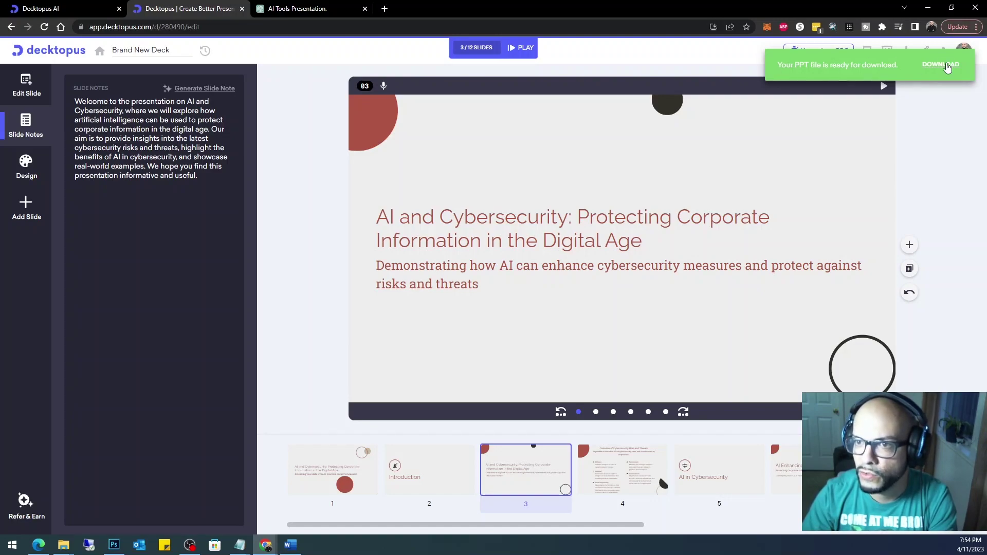
Save the brand-new-deck .pptx into the AI Generated folder and open it from Chrome's downloads.
{"action": "left_click", "coordinate": [946, 64]}
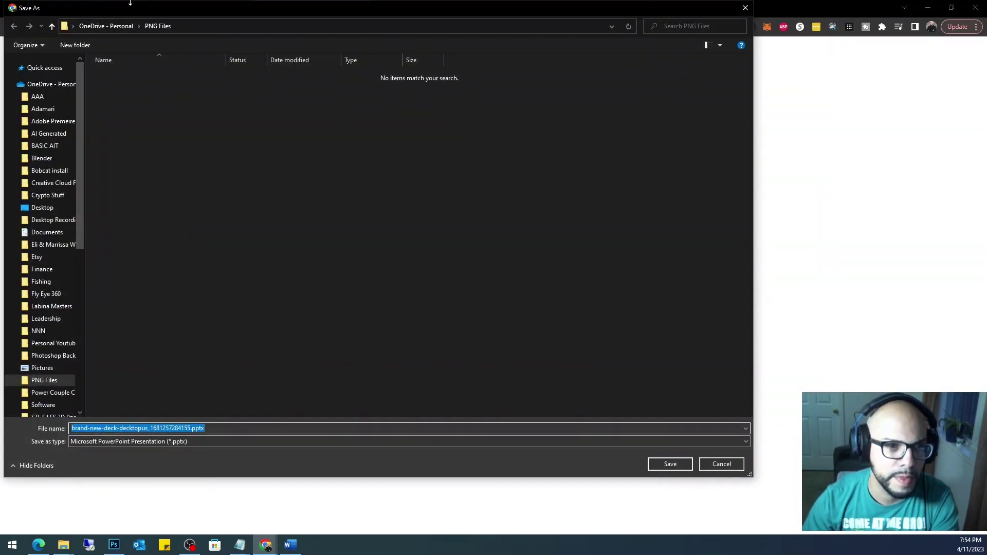
{"action": "left_click", "coordinate": [49, 136]}
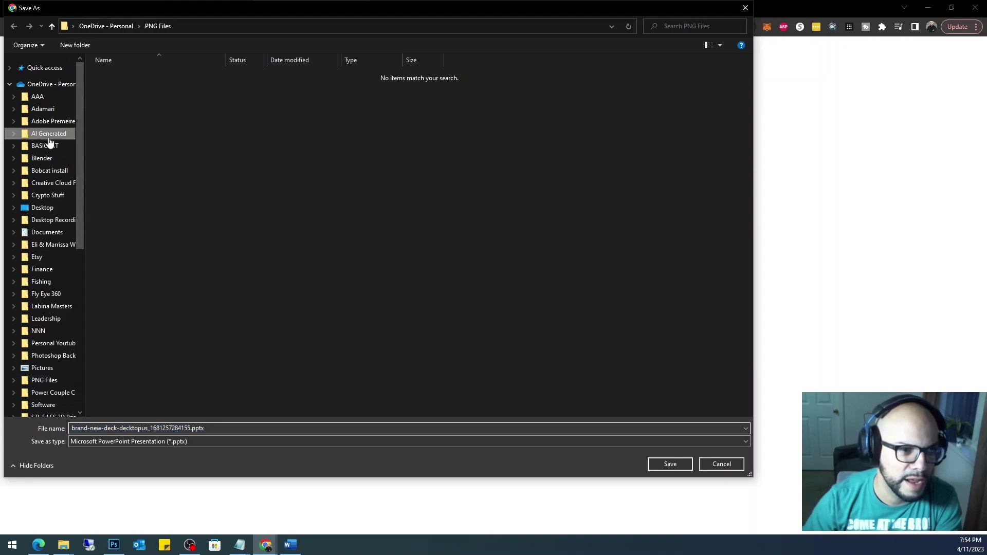
{"action": "left_click", "coordinate": [669, 464]}
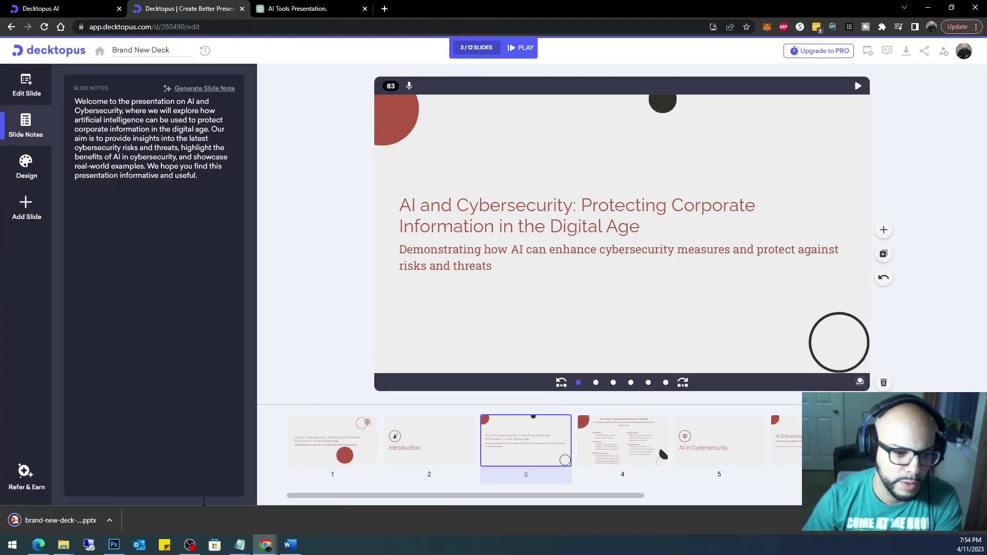
{"action": "left_click", "coordinate": [56, 522]}
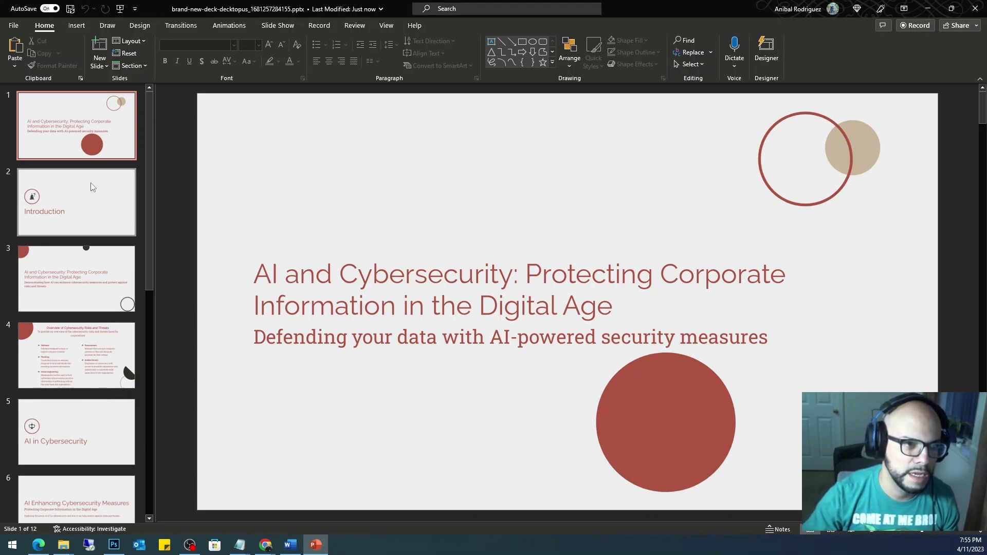
Review slides 2–5 through 'AI in Cybersecurity', then restore PowerPoint to a smaller window over Chrome.
{"action": "left_click", "coordinate": [79, 205]}
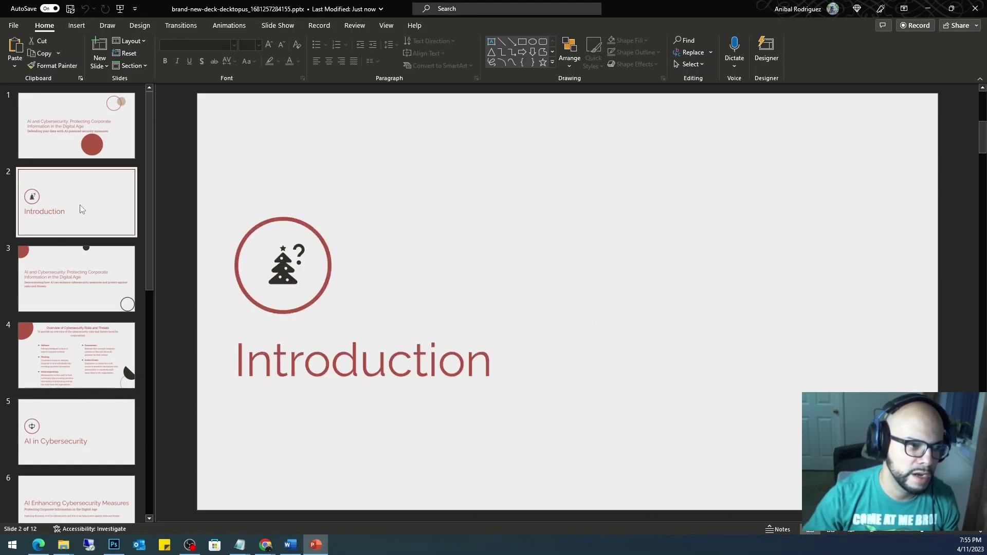
{"action": "left_click", "coordinate": [82, 279]}
{"action": "left_click", "coordinate": [92, 355]}
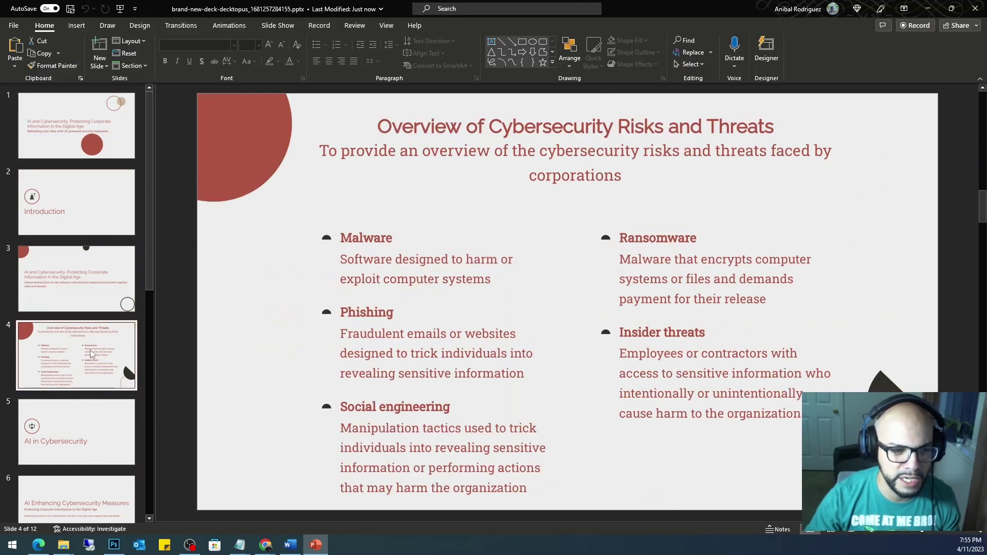
{"action": "left_click", "coordinate": [91, 439]}
{"action": "left_click_drag", "start_coordinate": [150, 229], "coordinate": [183, 161]}
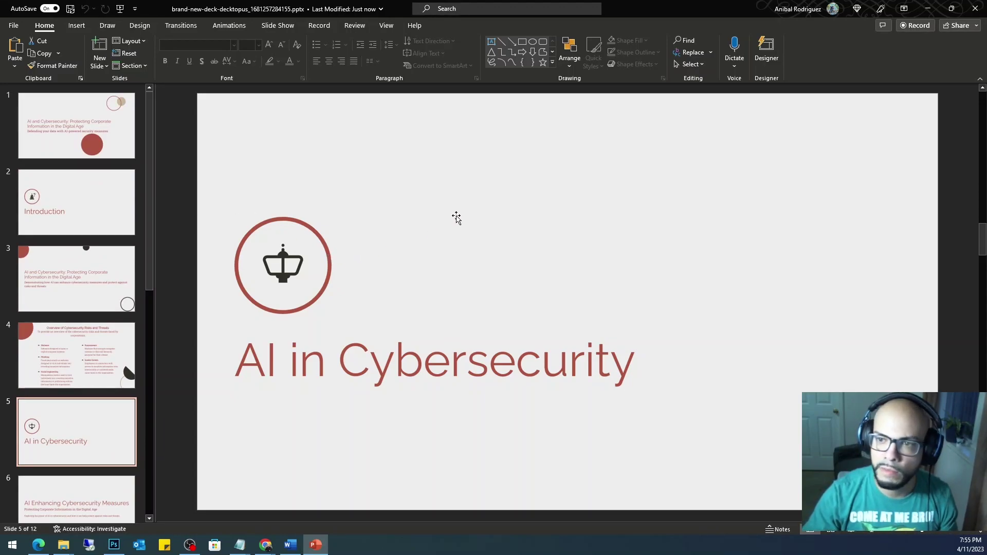
{"action": "double_click", "coordinate": [709, 6]}
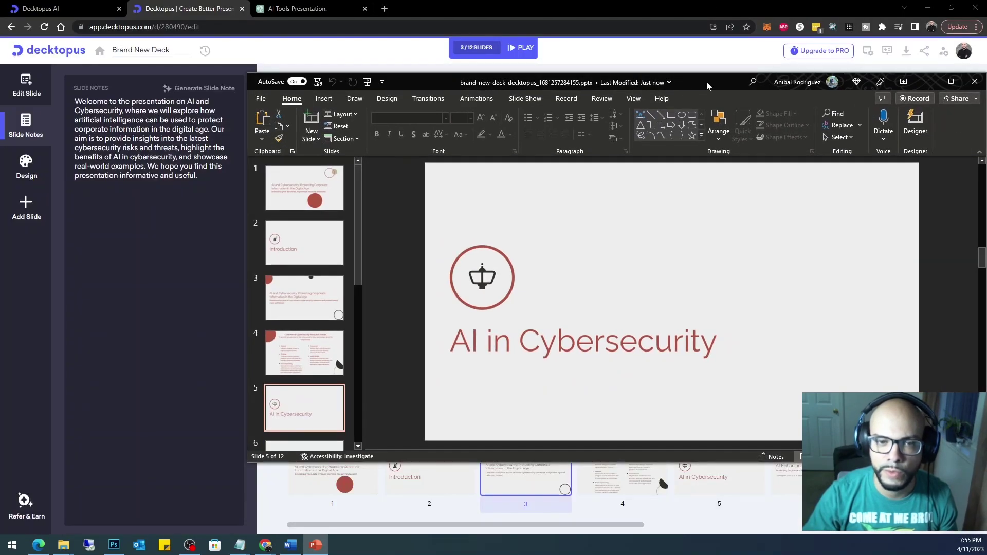
{"action": "left_click_drag", "start_coordinate": [707, 85], "coordinate": [623, 68]}
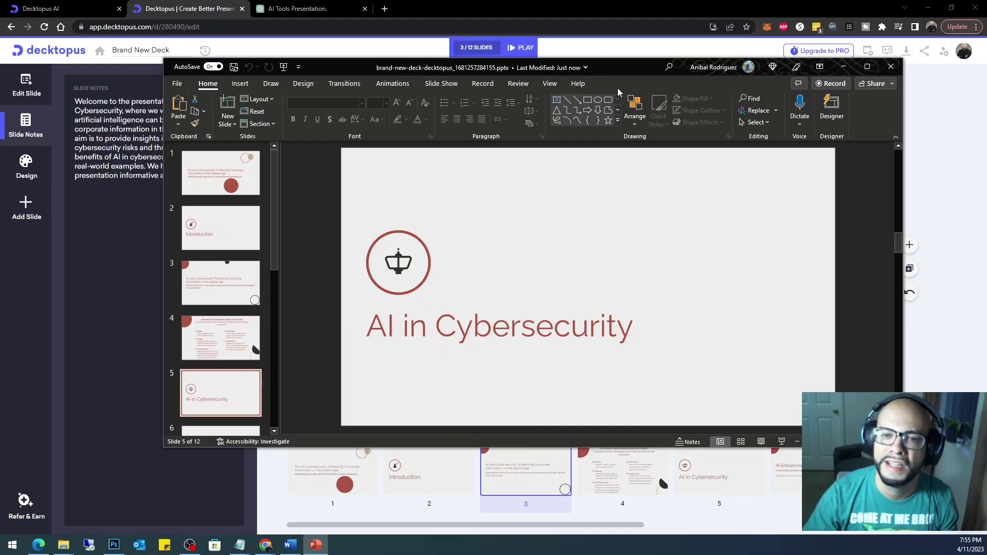